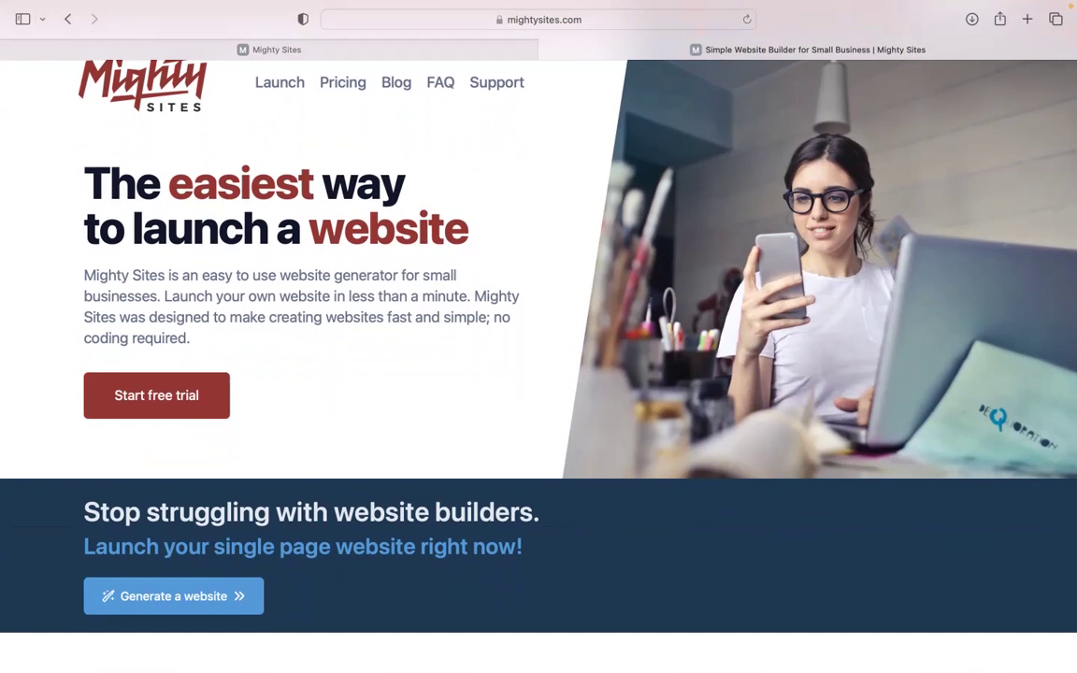
- Browse the mightysites.com homepage, then switch to the Mighty Sites template picker
scroll(538, 355, "down", 5)
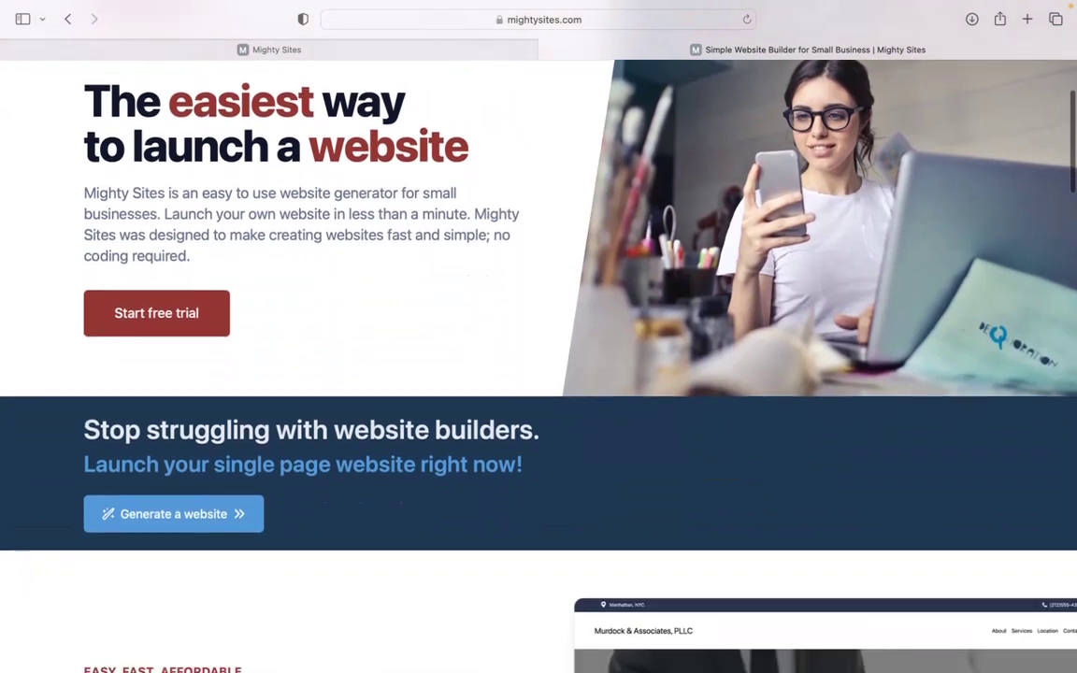
scroll(538, 356, "down", 5)
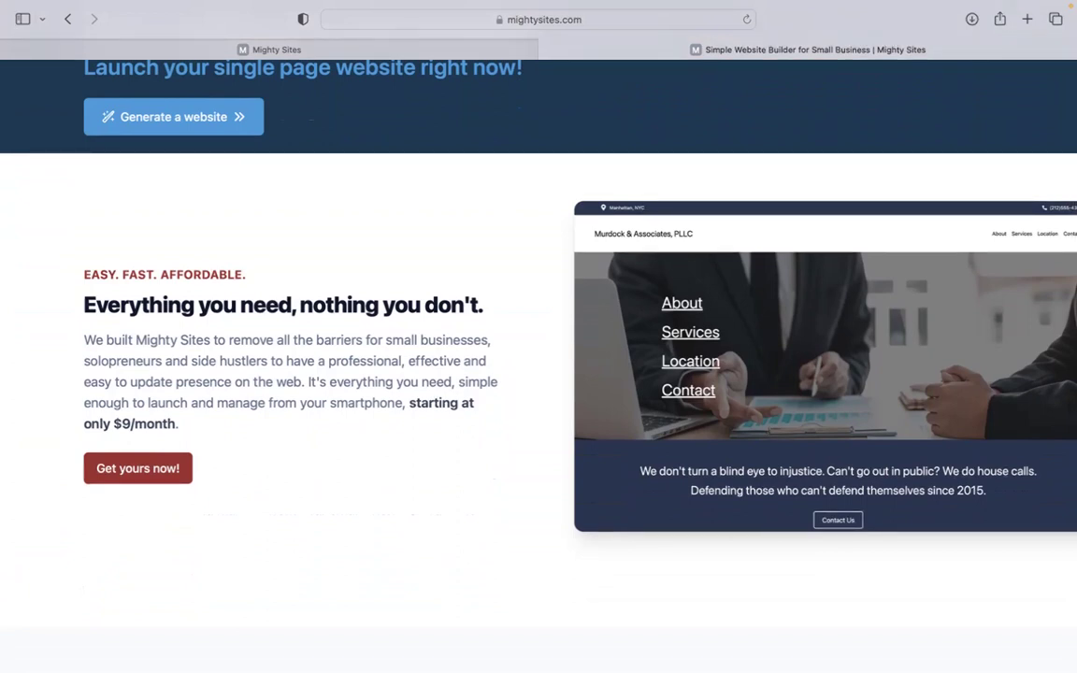
scroll(538, 355, "down", 2)
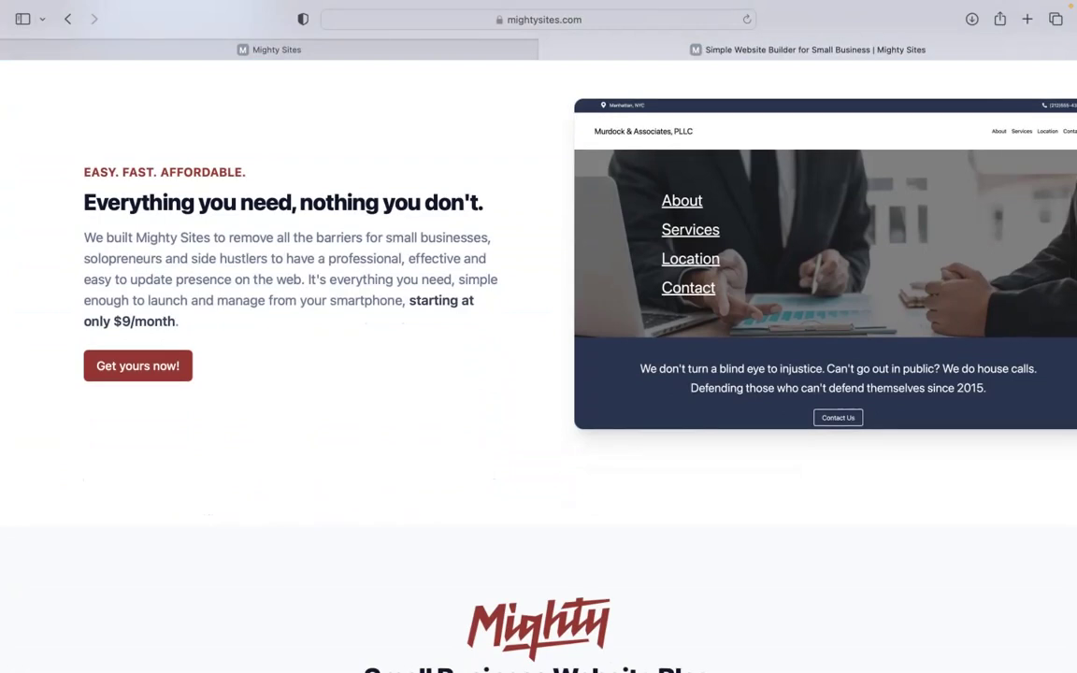
scroll(539, 355, "down", 10)
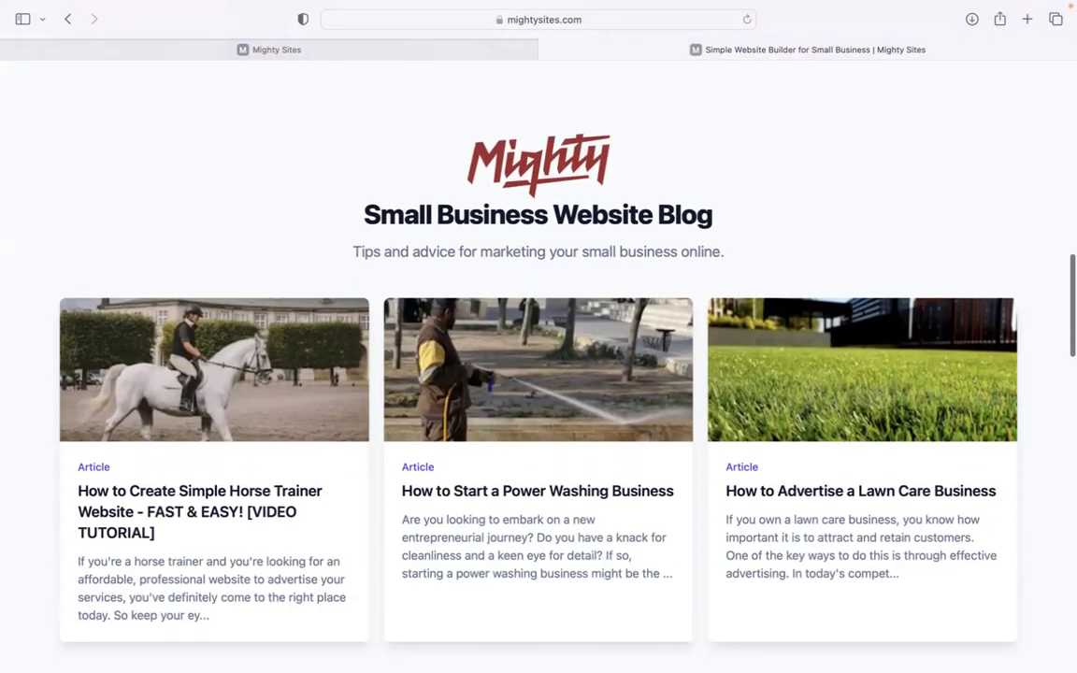
scroll(538, 355, "down", 6)
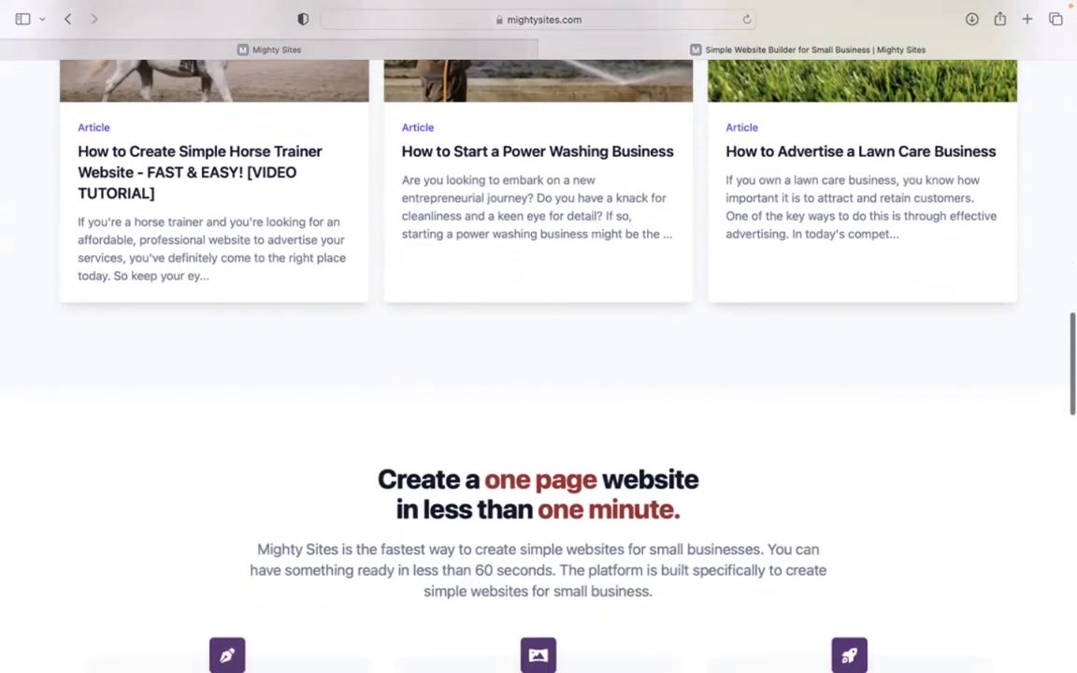
scroll(538, 355, "down", 6)
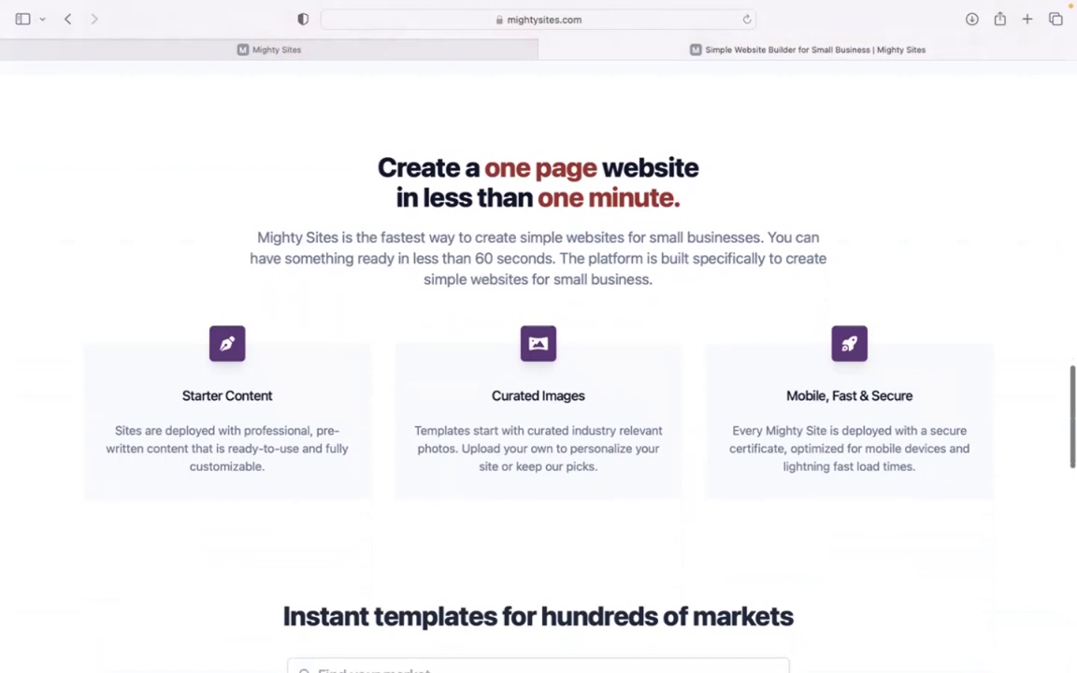
scroll(539, 355, "down", 1)
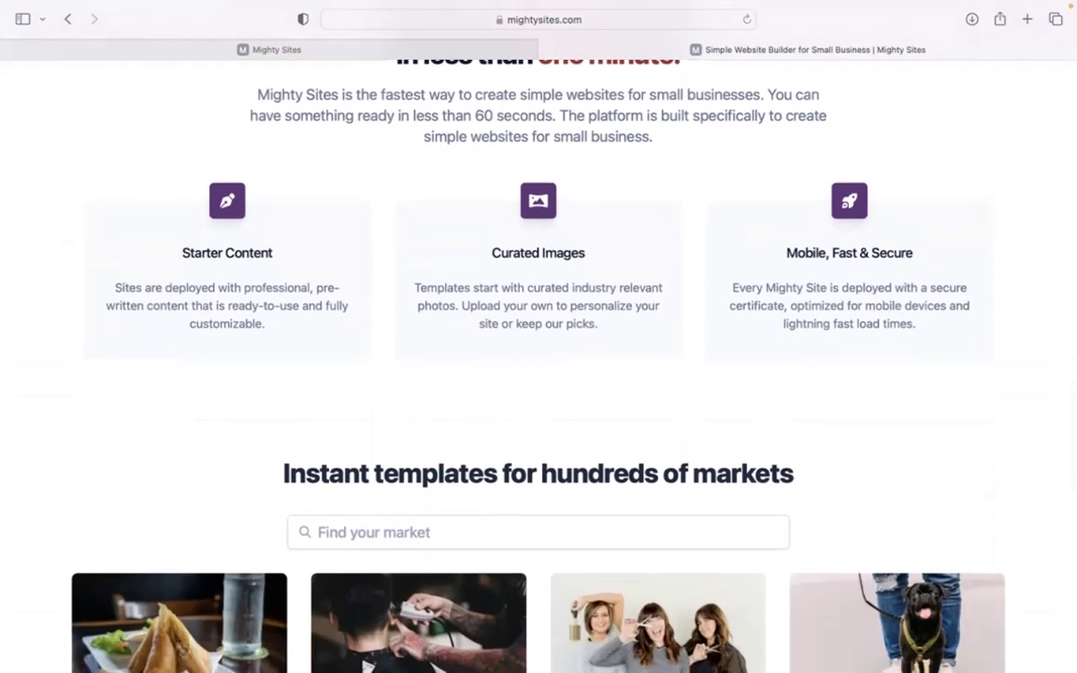
left_click(493, 52)
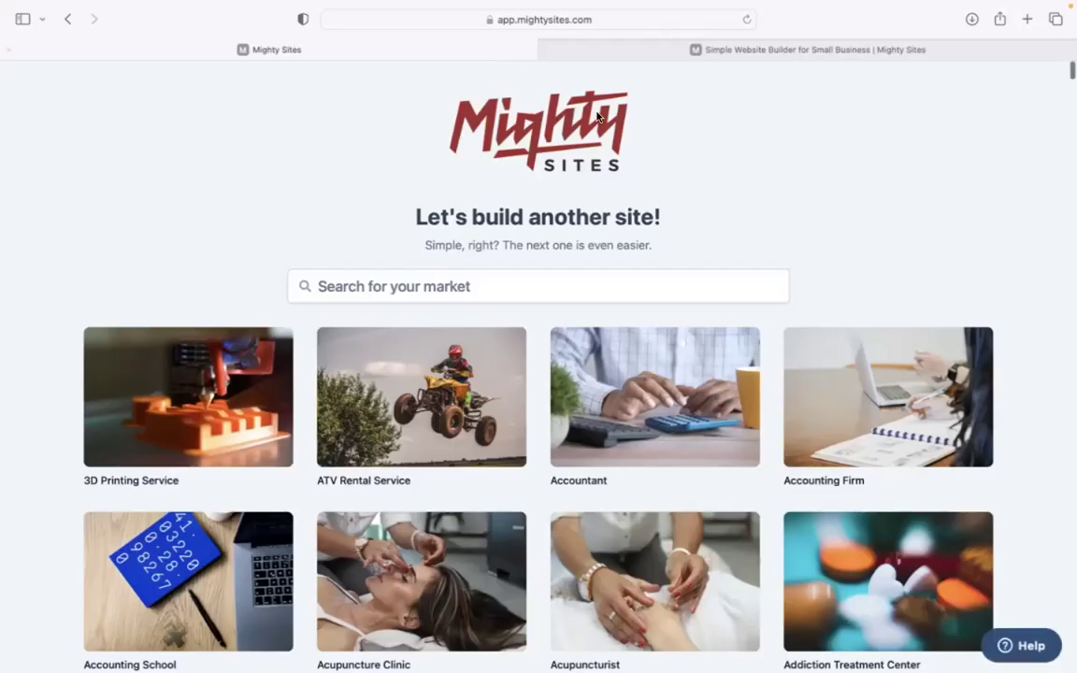
- Search the market templates for 'crossf' and choose the Crossfit Gym template
scroll(597, 113, "down", 3)
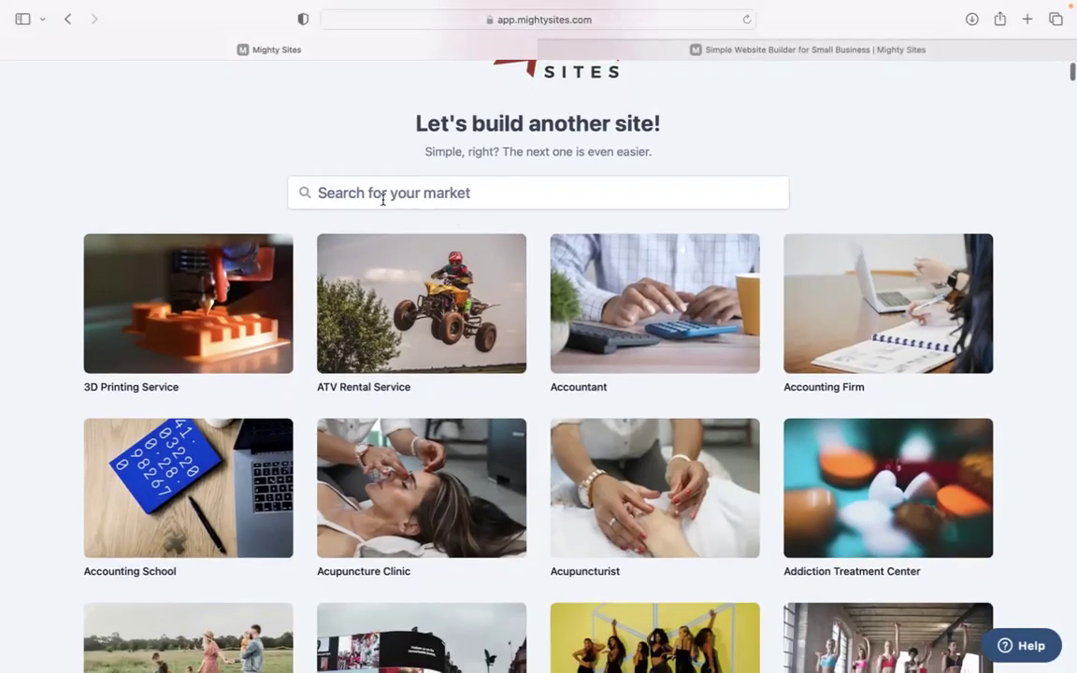
scroll(314, 118, "down", 10)
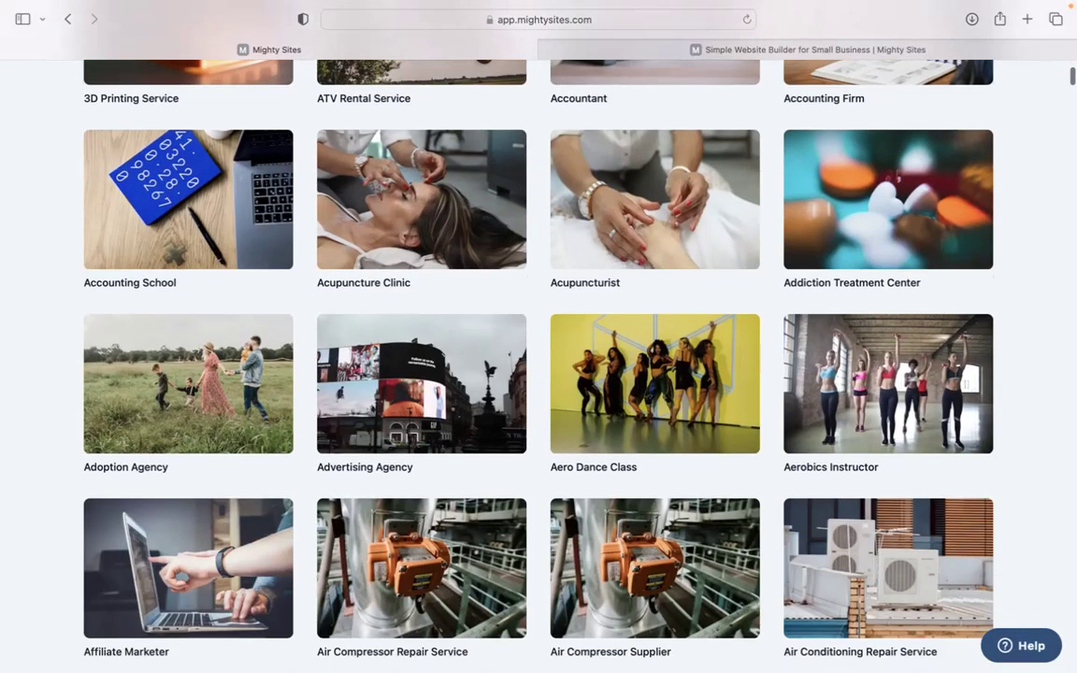
scroll(485, 336, "down", 20)
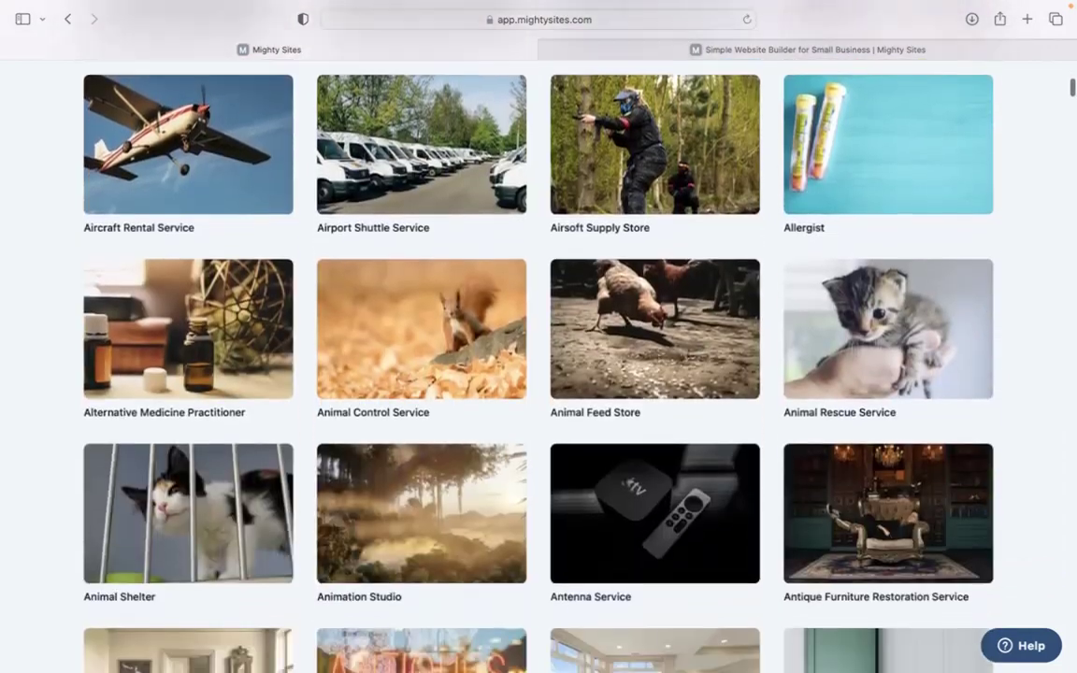
scroll(538, 336, "down", 15)
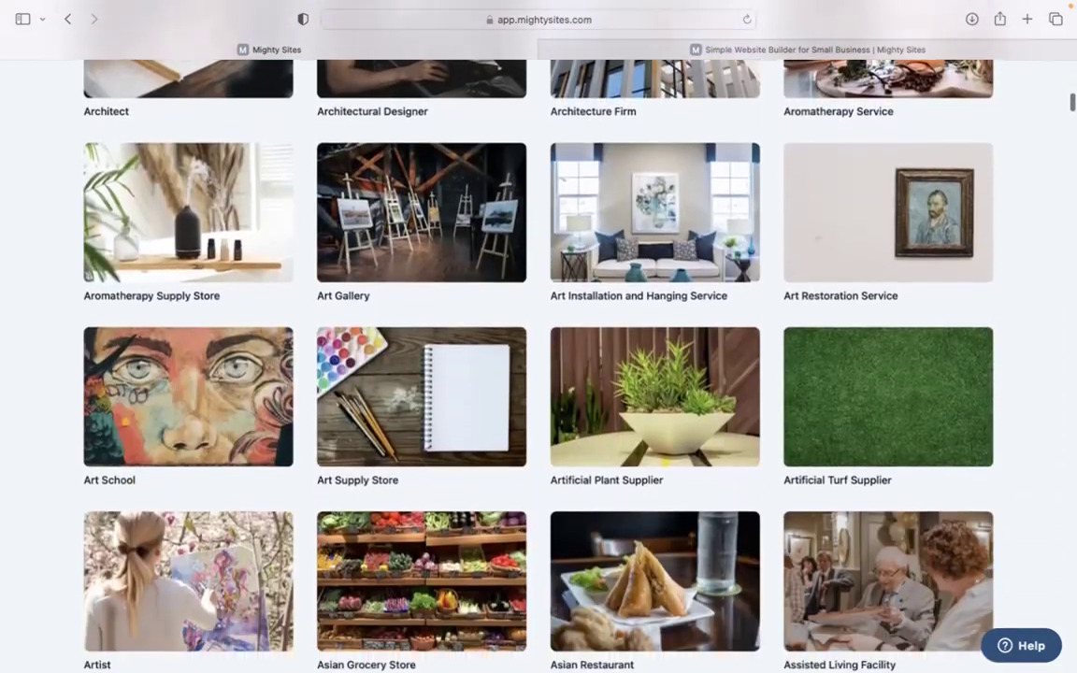
scroll(539, 336, "up", 15)
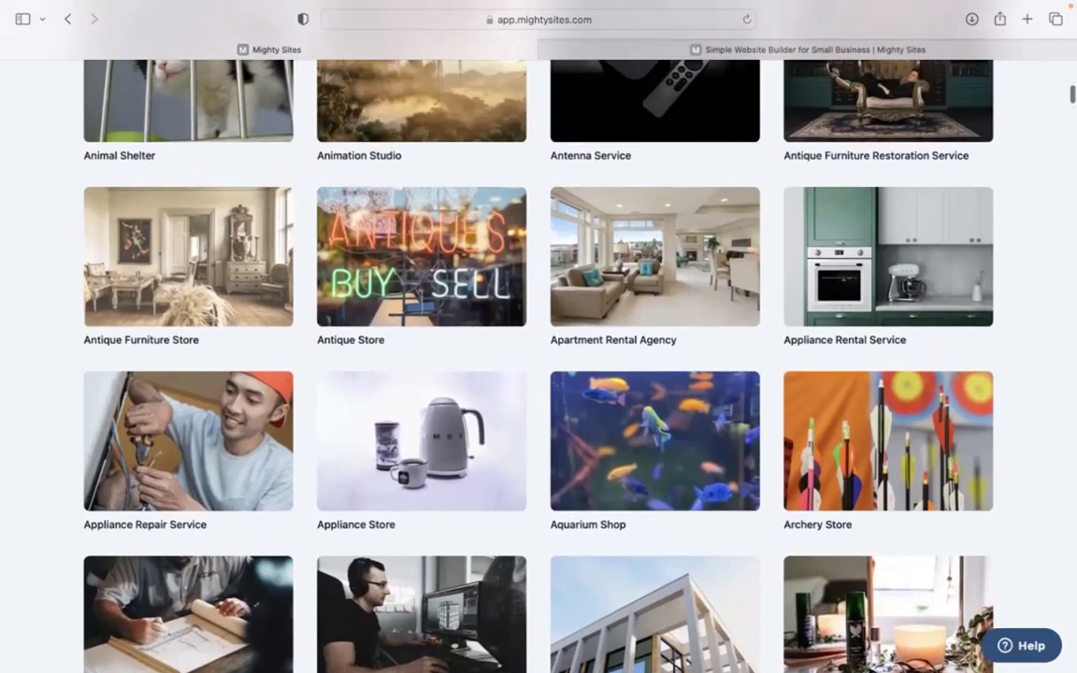
scroll(539, 336, "up", 20)
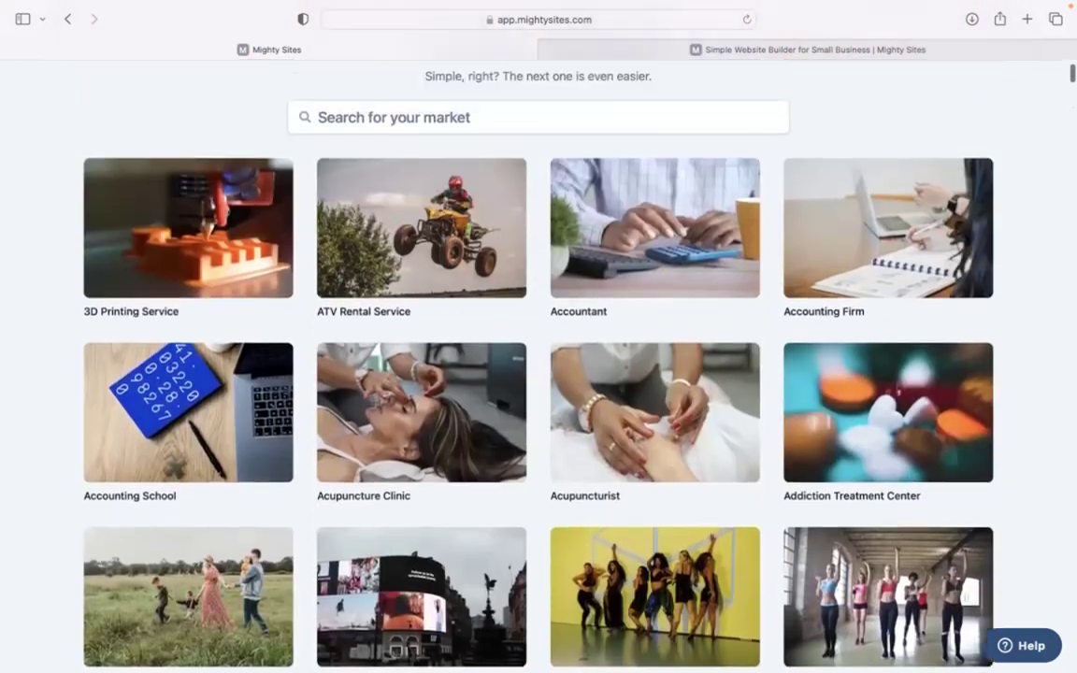
scroll(348, 232, "up", 4)
left_click(397, 285)
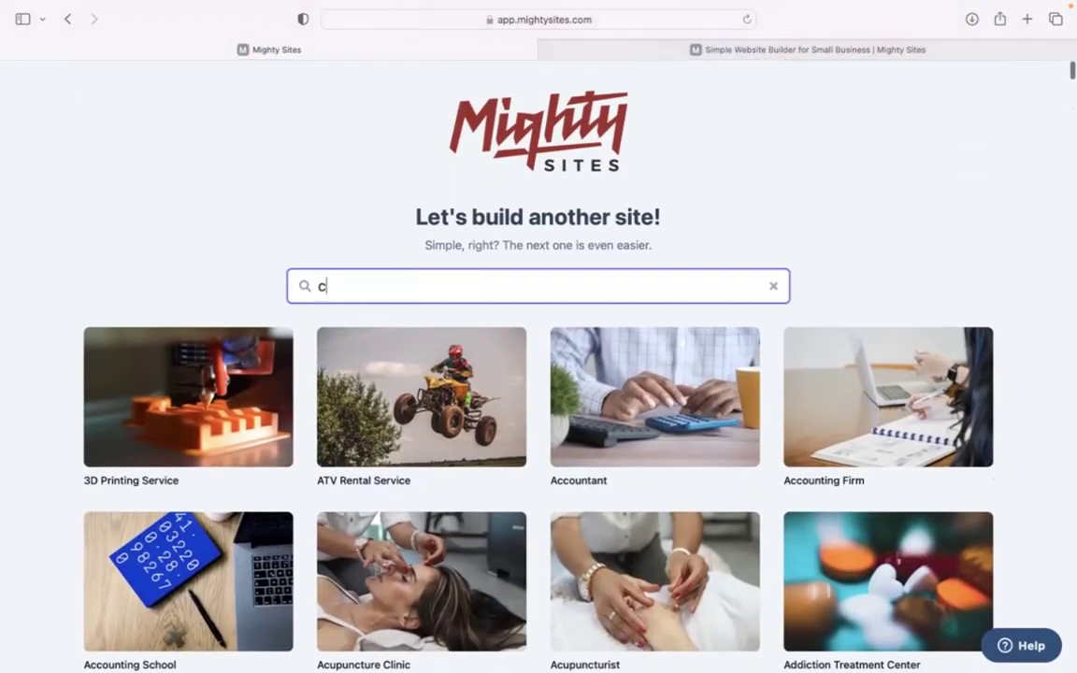
type("cross")
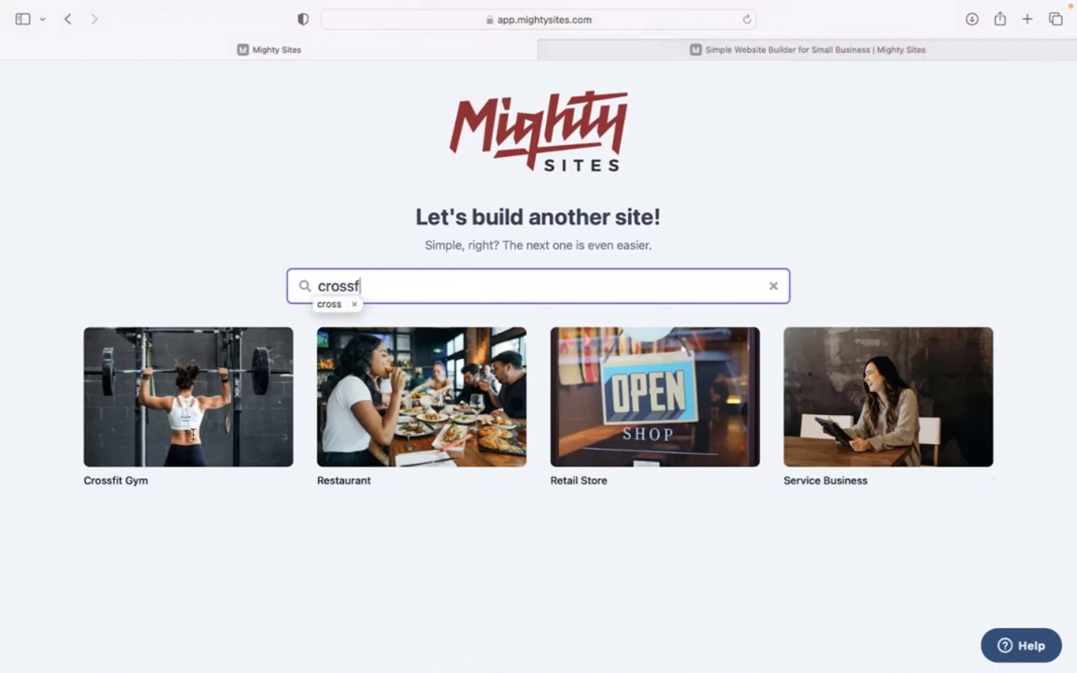
type("f")
left_click(187, 184)
left_click(172, 400)
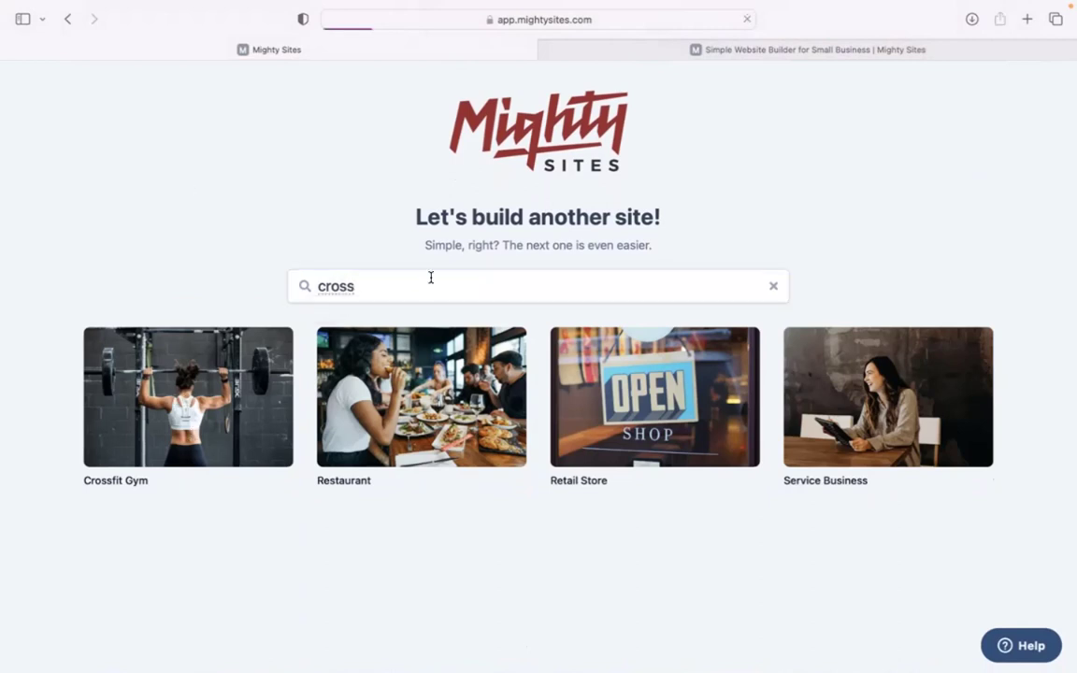
- Enter company name 'CrossFit Ignition', city Denver and state Colorado
type("CrossFit Ignition")
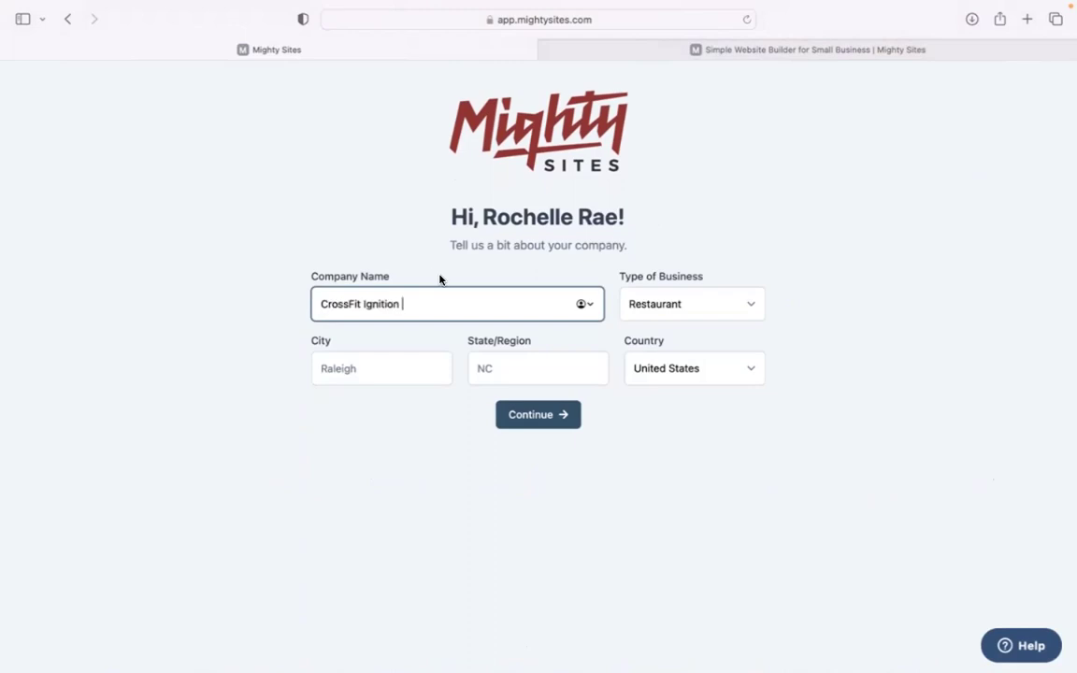
left_click(392, 356)
type("Denver")
left_click(569, 370)
type("Colora")
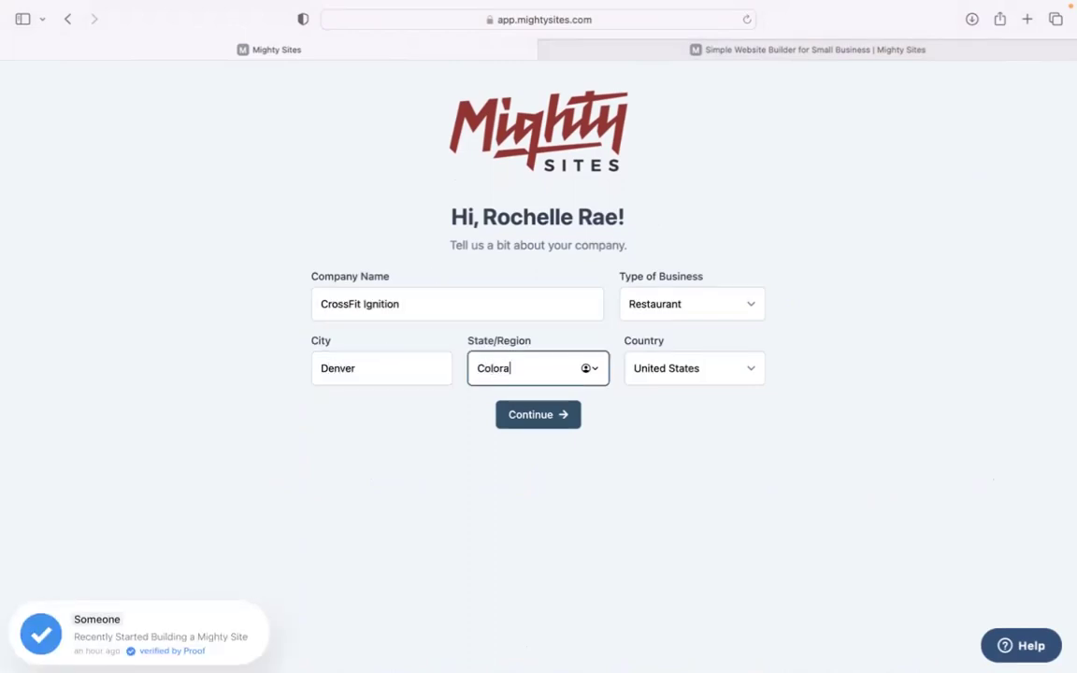
type("do")
- Set the type of business to Service and submit the company details
left_click(685, 305)
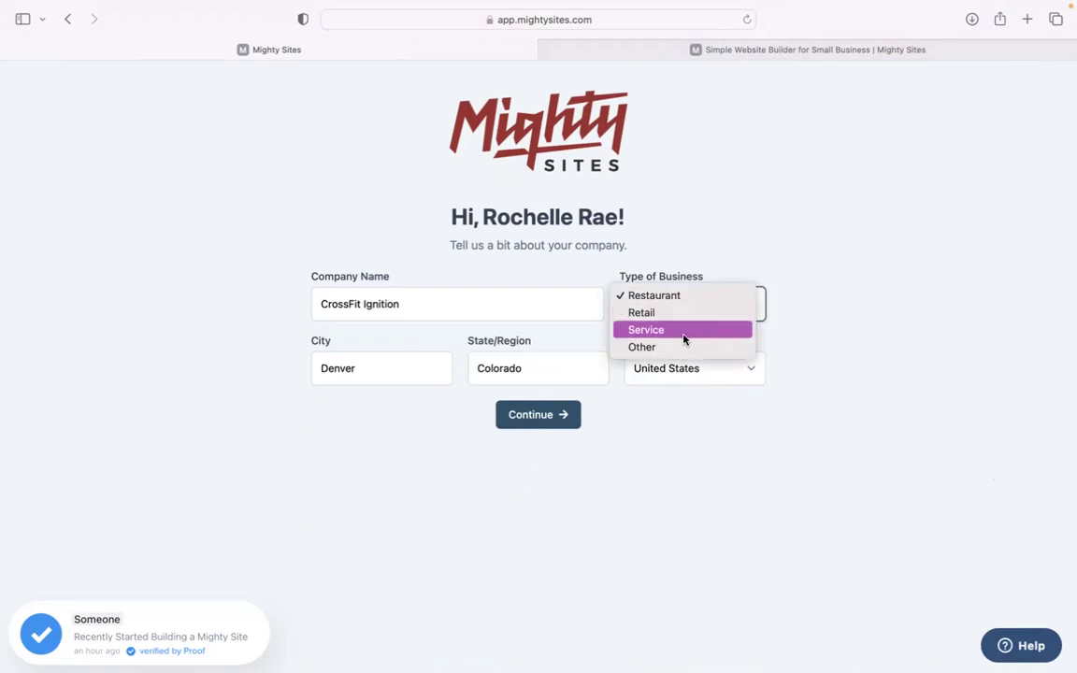
left_click(684, 335)
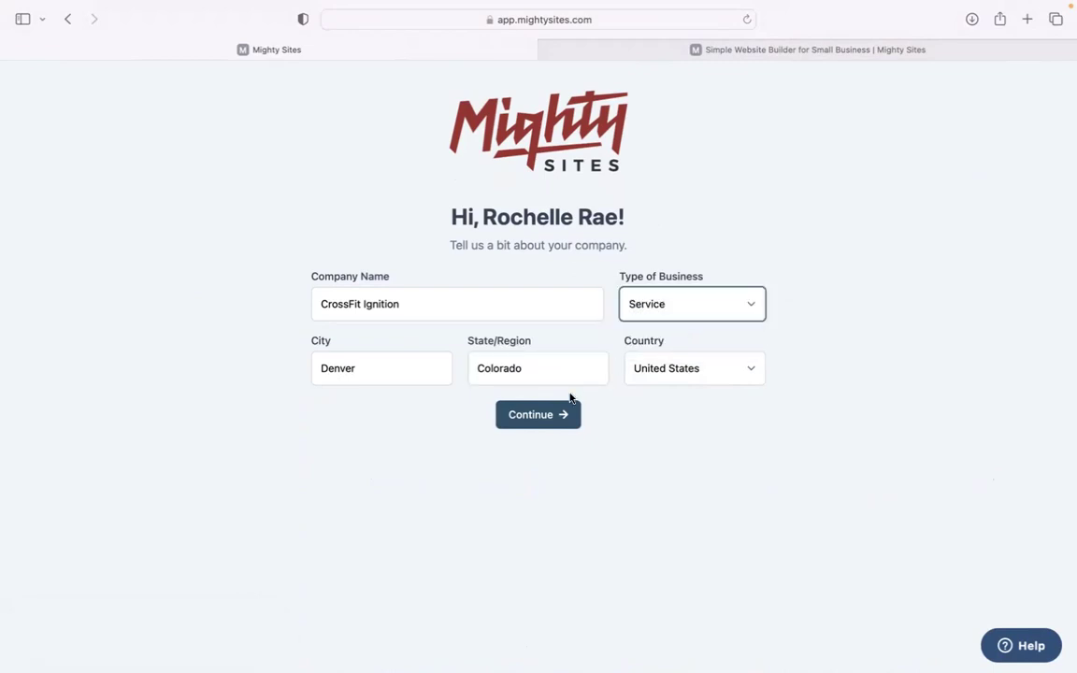
left_click(552, 419)
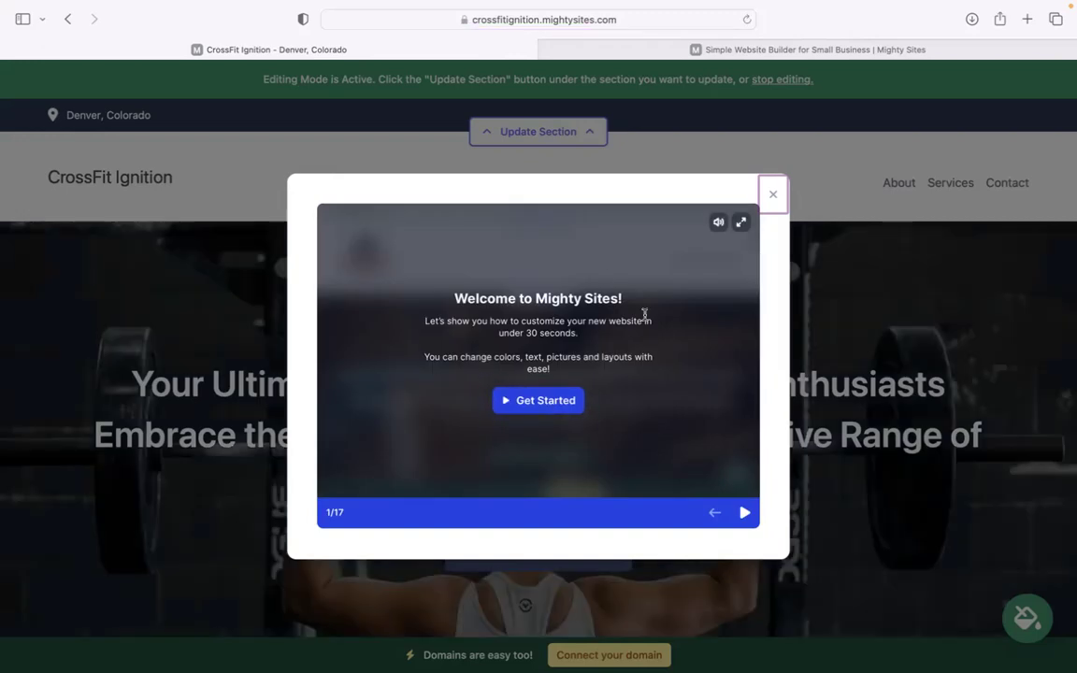
- Advance through six welcome tutorial slides, then dismiss the tutorial
left_click(743, 512)
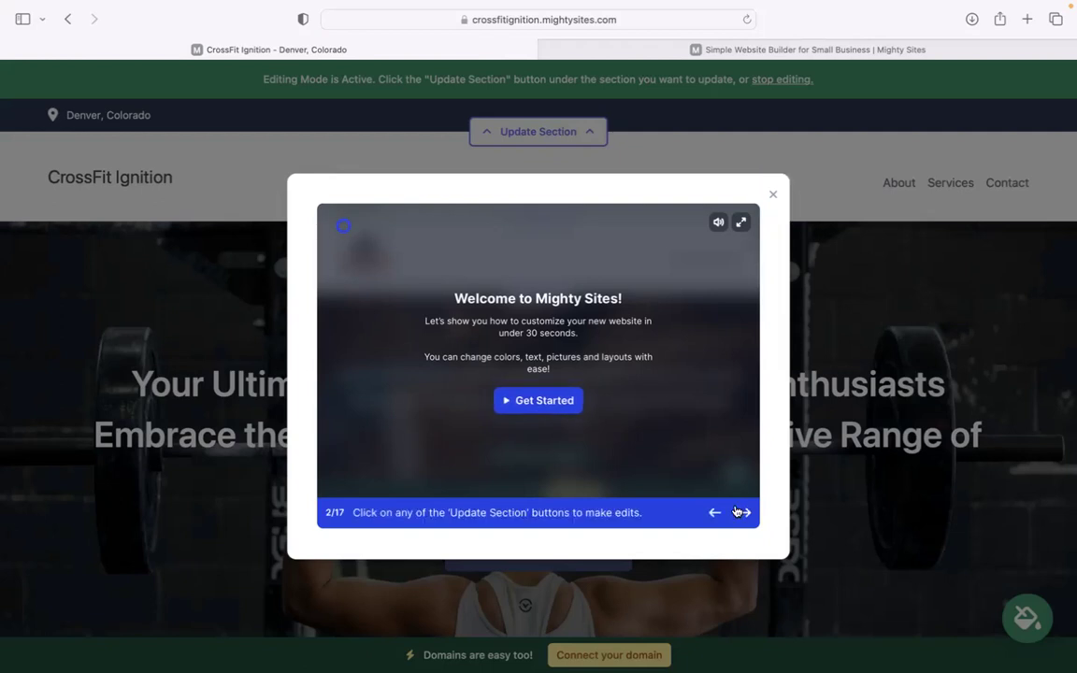
left_click(741, 513)
left_click(741, 512)
left_click(738, 512)
left_click(740, 513)
left_click(740, 512)
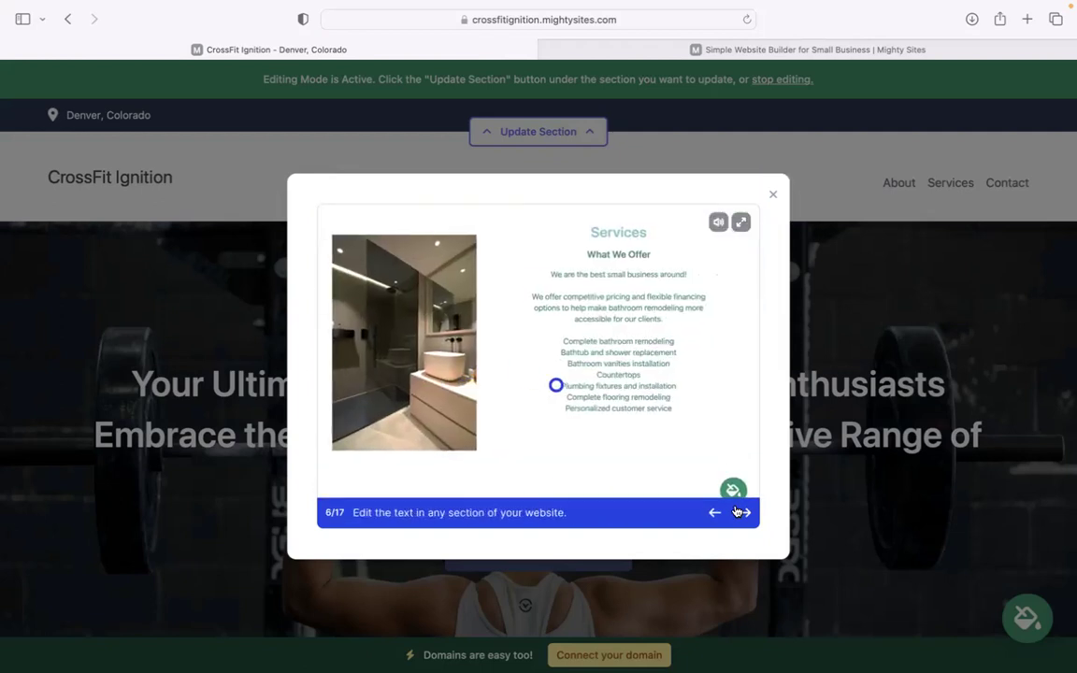
left_click(740, 512)
left_click(740, 513)
left_click(741, 512)
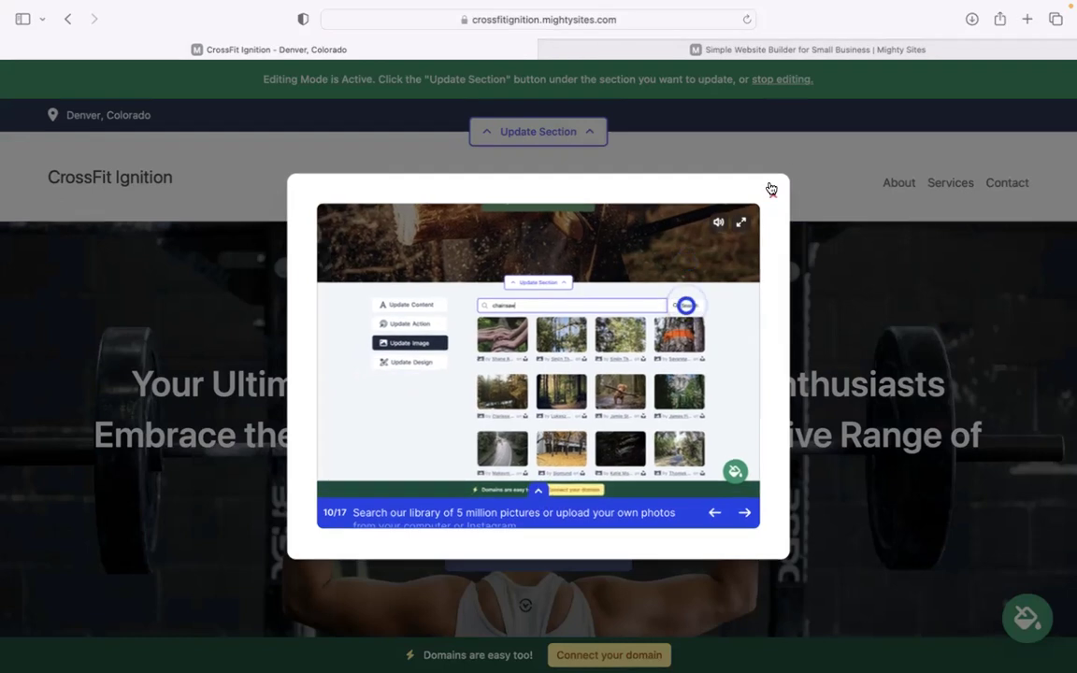
left_click(771, 188)
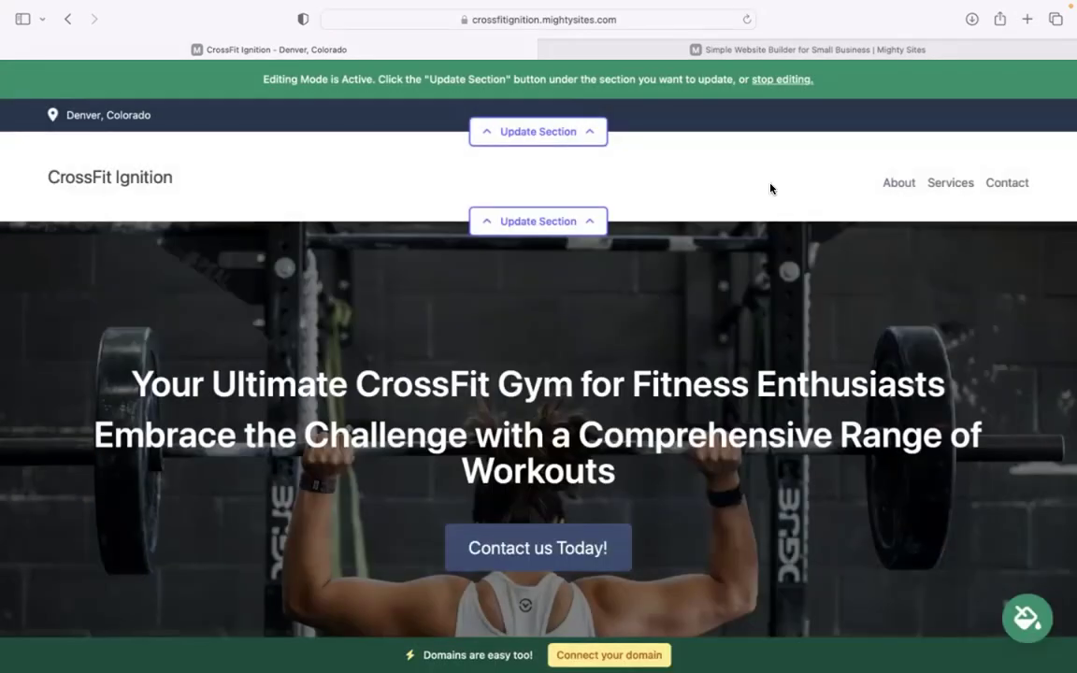
scroll(289, 295, "down", 3)
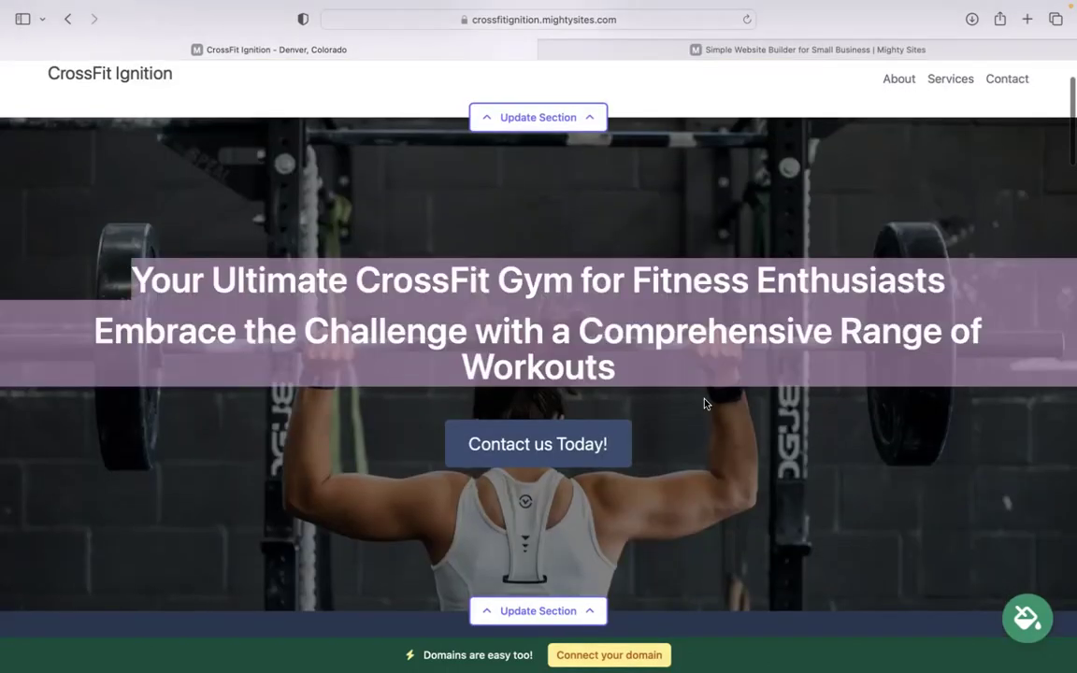
scroll(445, 223, "down", 4)
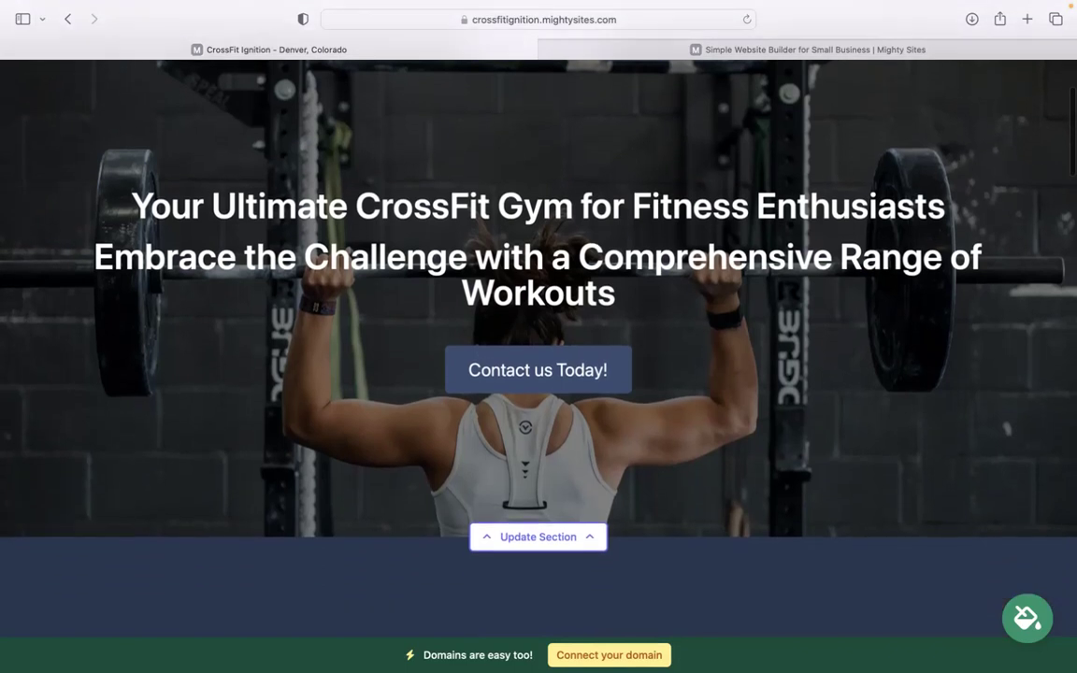
scroll(485, 318, "down", 14)
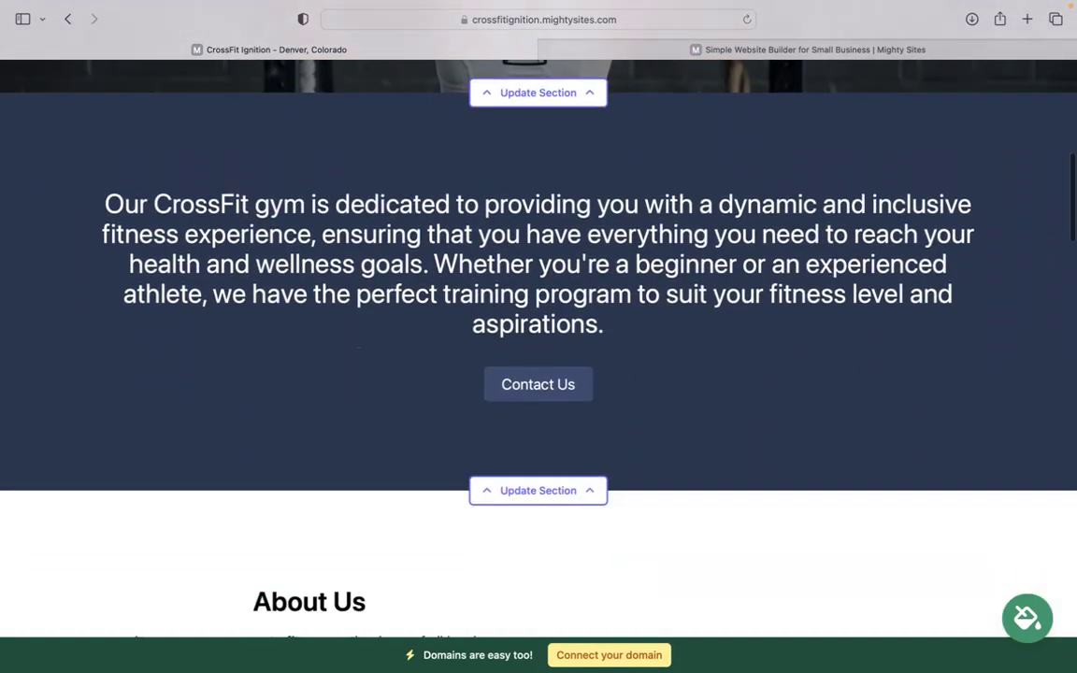
scroll(683, 351, "up", 13)
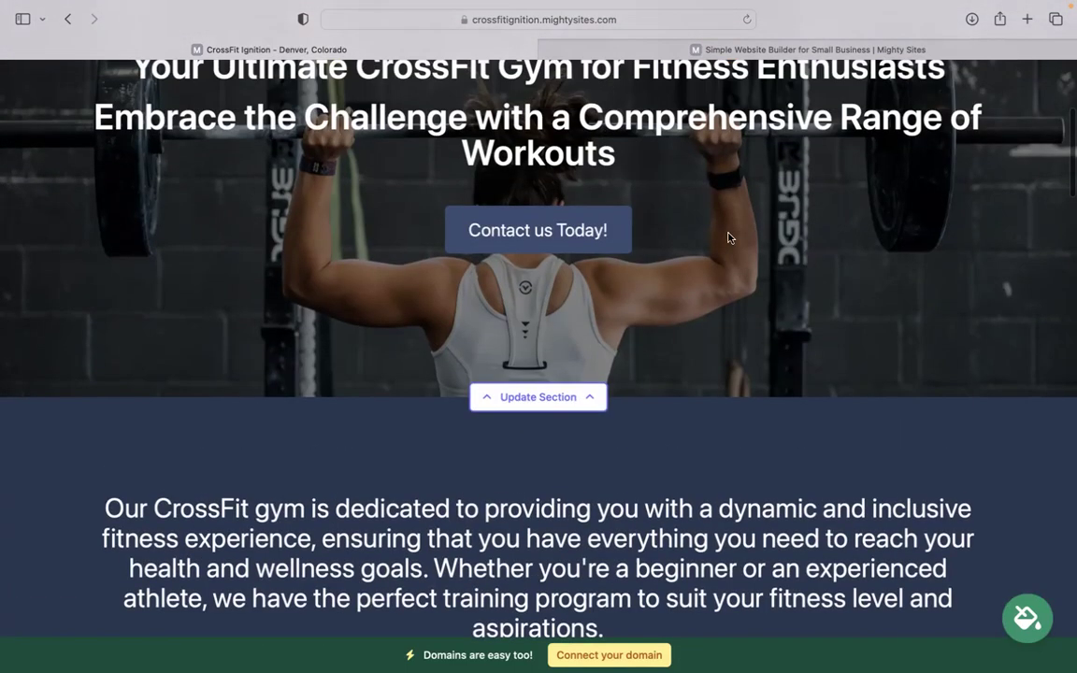
scroll(729, 237, "down", 12)
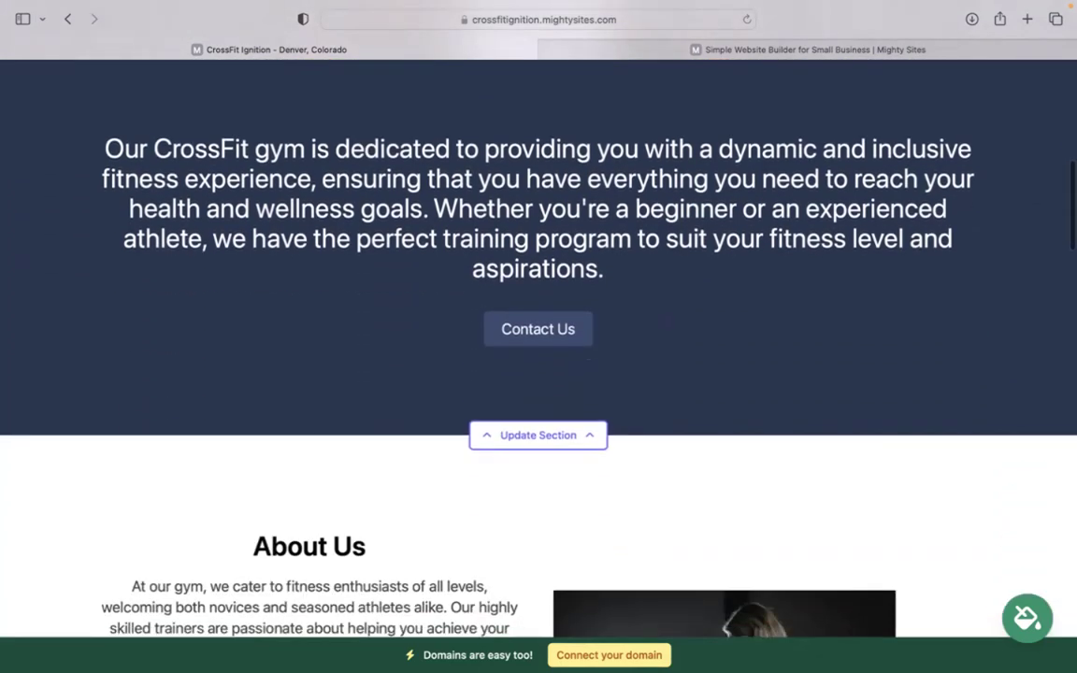
scroll(769, 451, "down", 4)
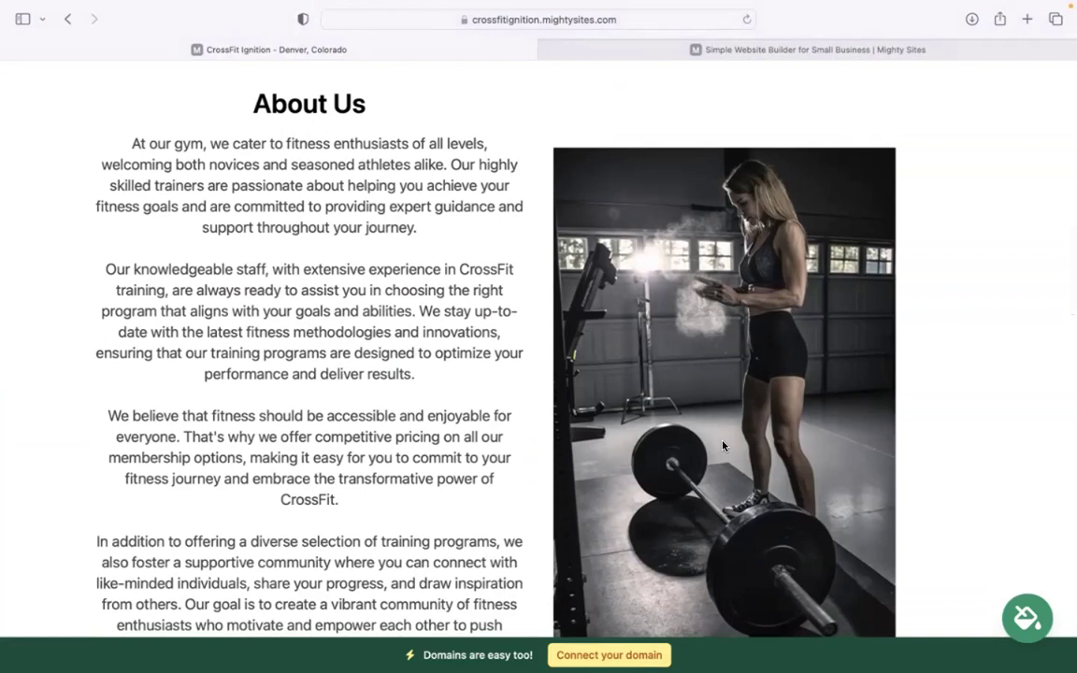
scroll(722, 446, "down", 5)
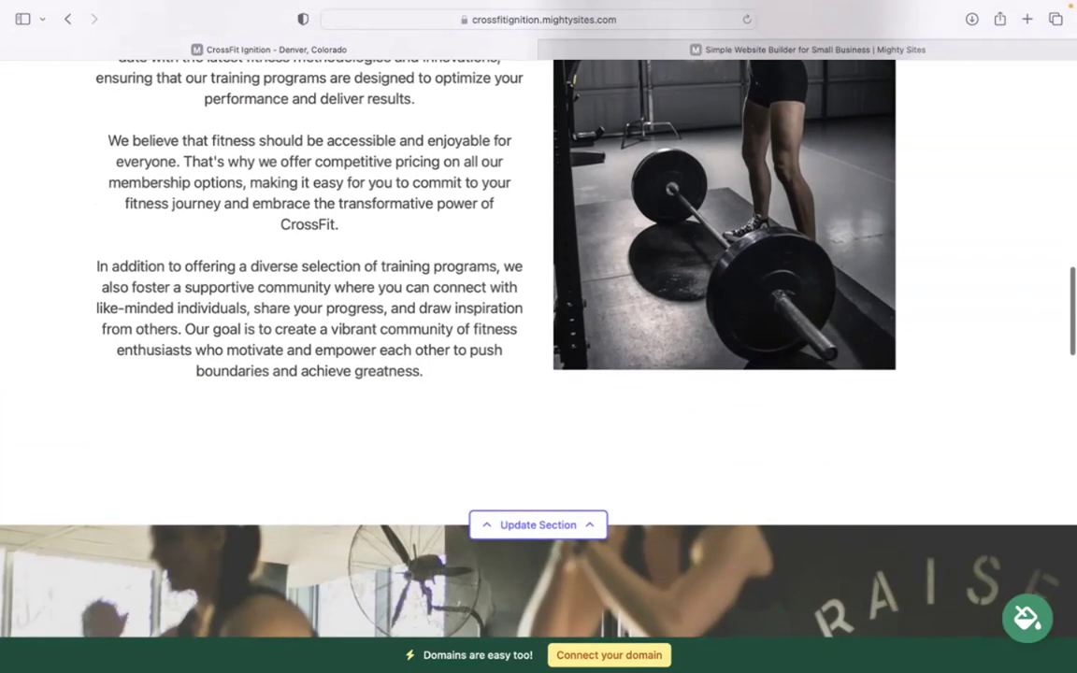
scroll(539, 337, "down", 7)
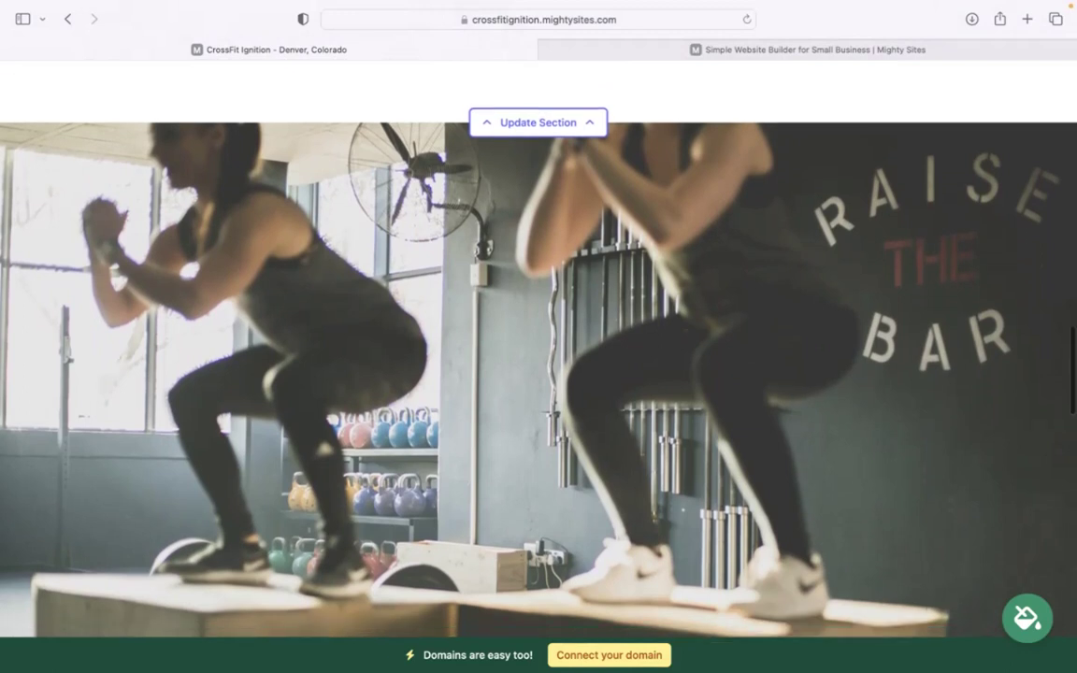
scroll(538, 337, "down", 5)
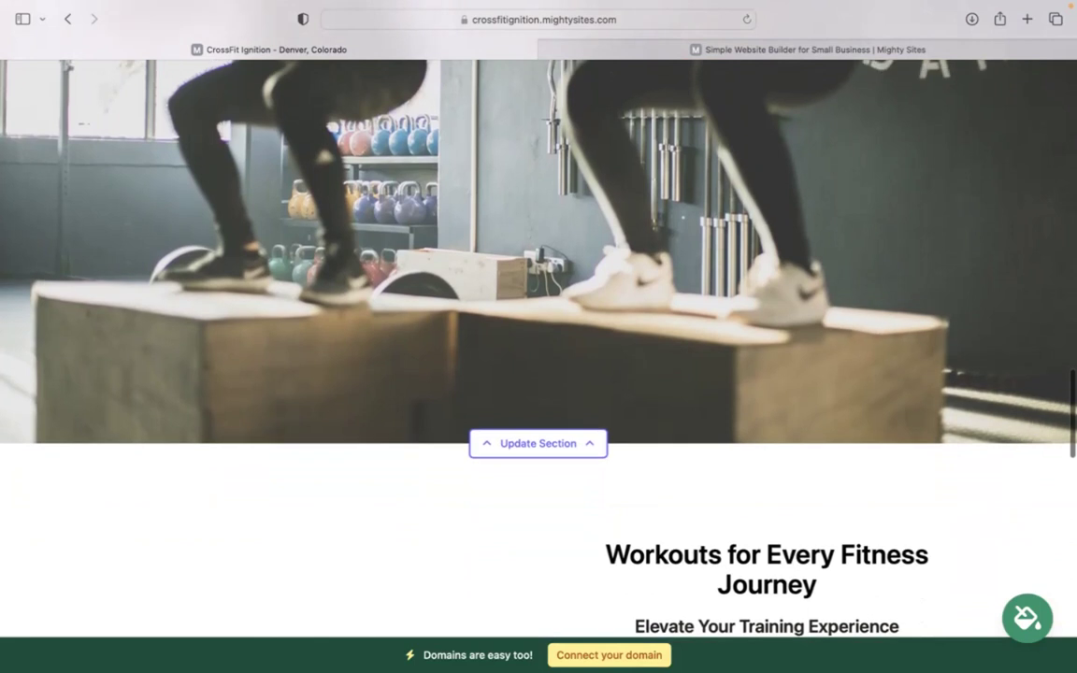
scroll(538, 337, "up", 4)
scroll(539, 336, "down", 1)
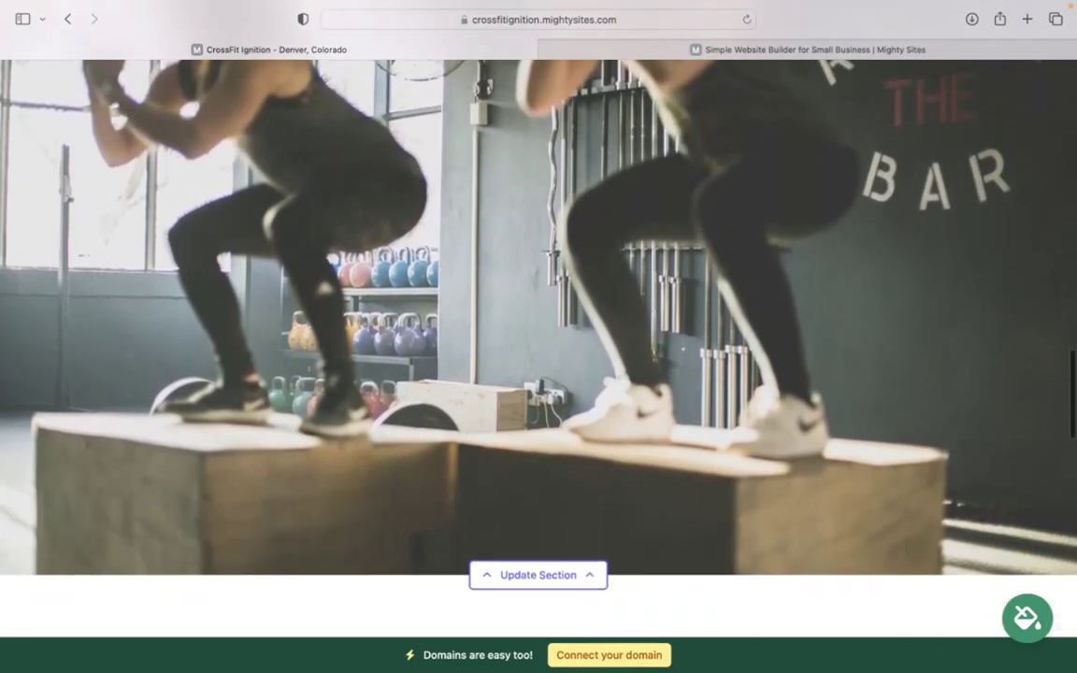
scroll(539, 336, "down", 4)
scroll(538, 336, "down", 7)
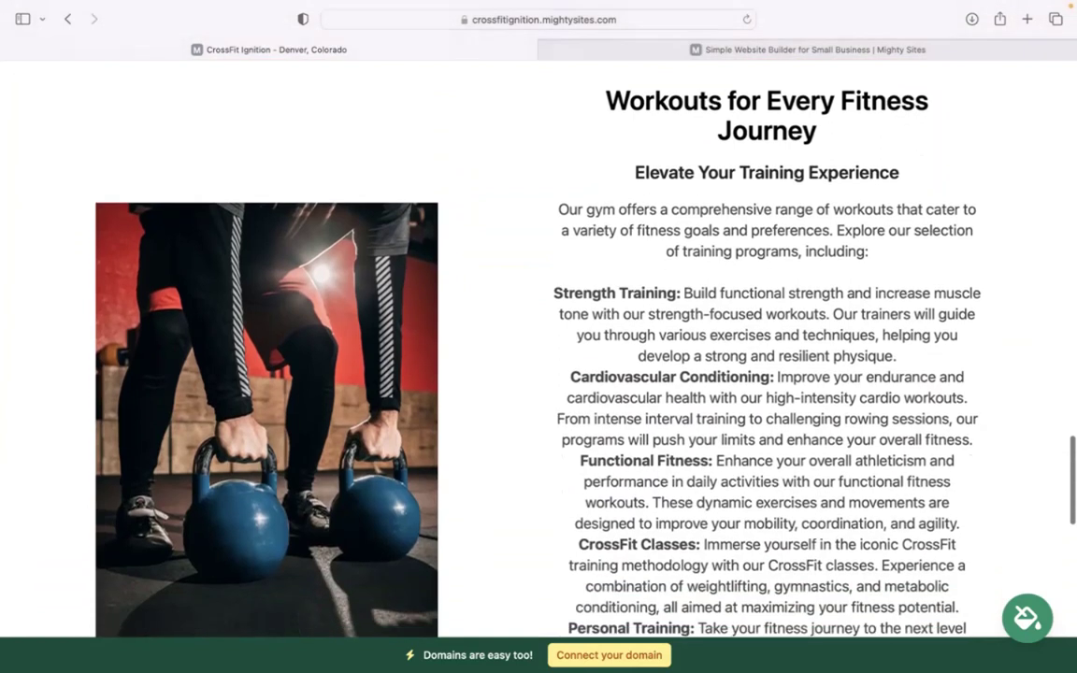
scroll(538, 337, "down", 5)
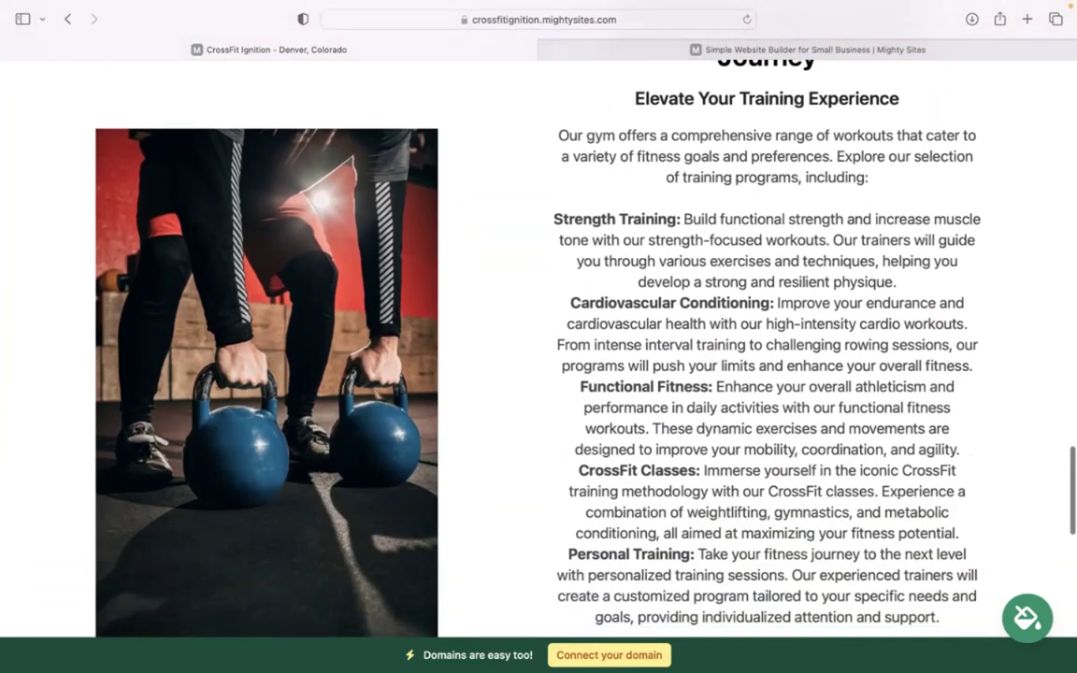
scroll(539, 336, "down", 9)
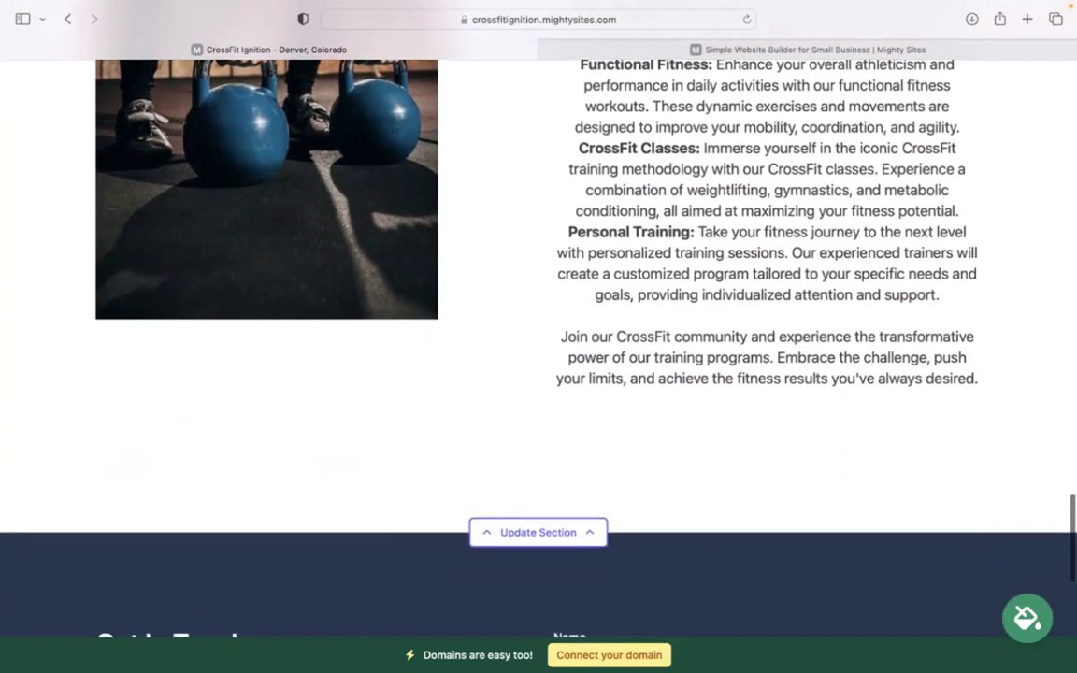
scroll(539, 336, "up", 15)
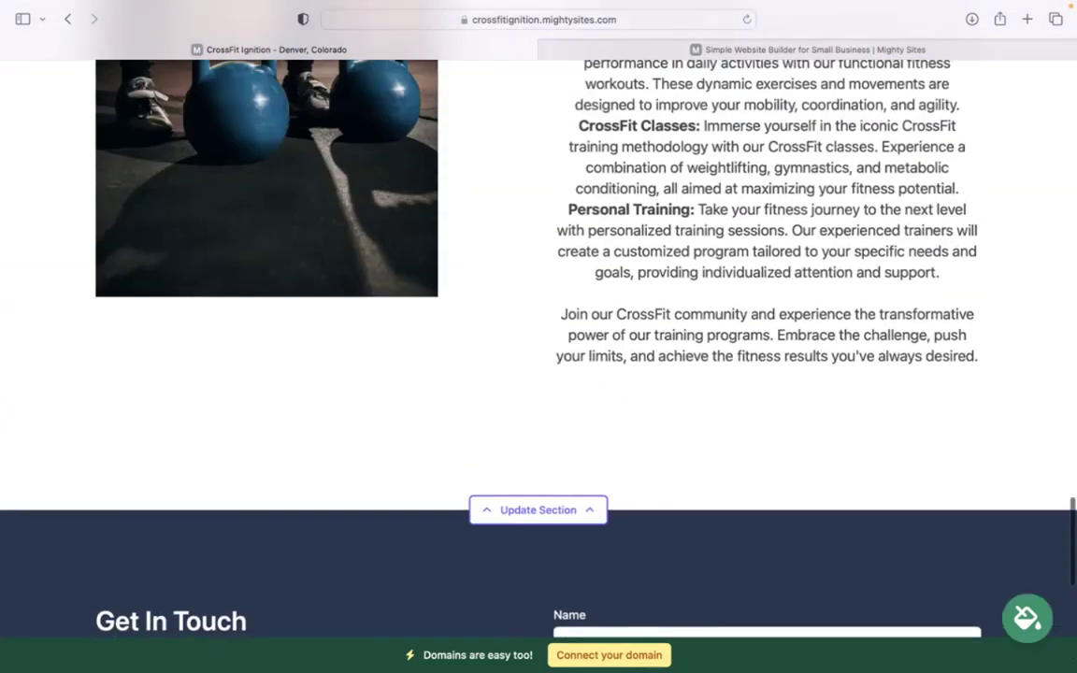
scroll(539, 337, "up", 15)
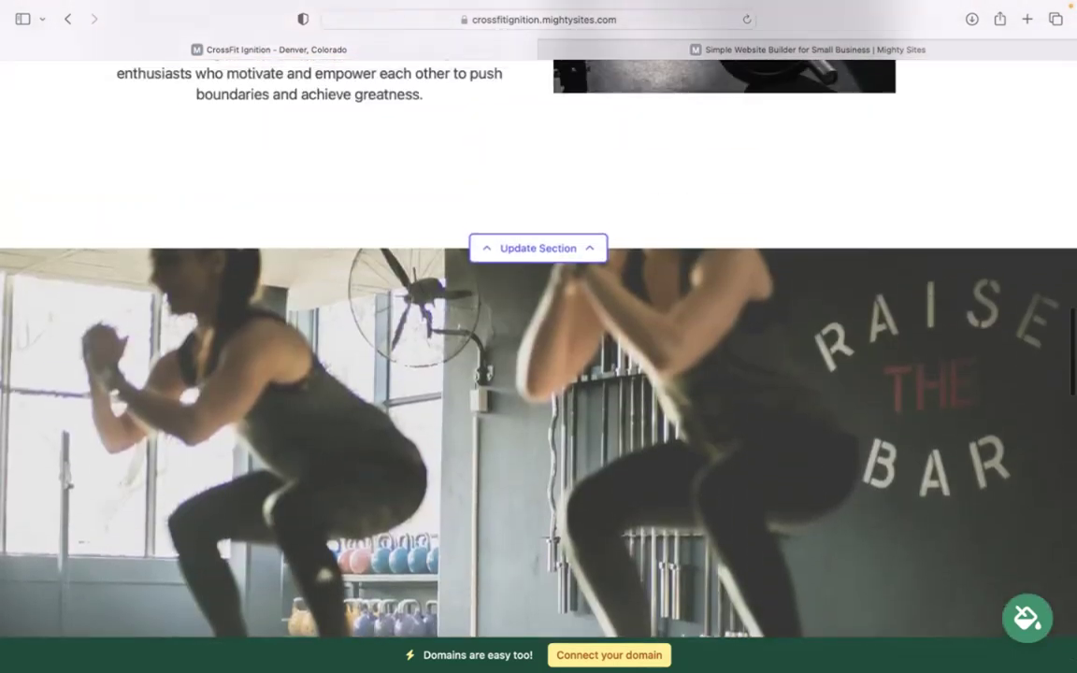
scroll(828, 318, "up", 10)
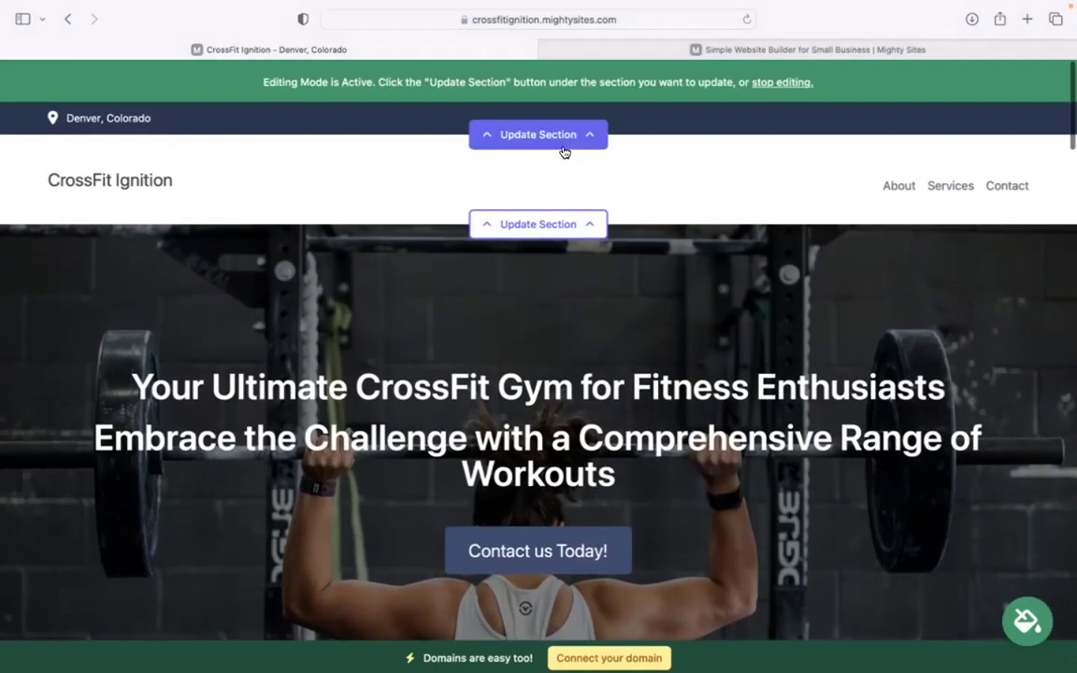
- In the top bar location details, enter the organization email, show it on site, and enter the phone number
left_click(554, 133)
left_click(543, 247)
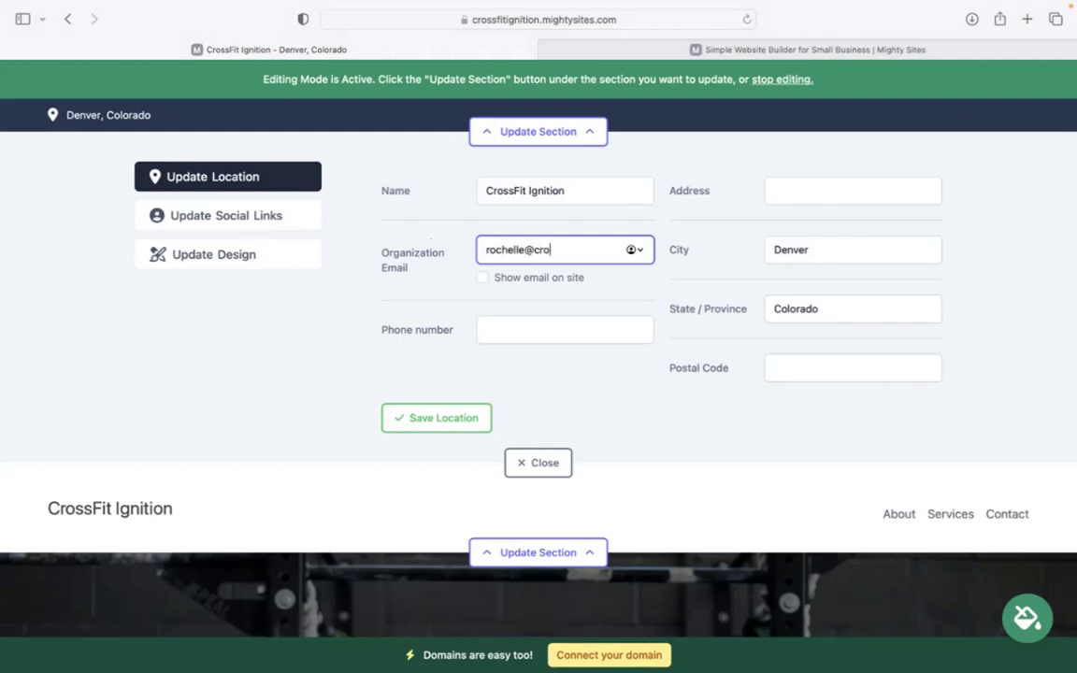
left_click(481, 277)
left_click(553, 330)
type("456-")
type("7455")
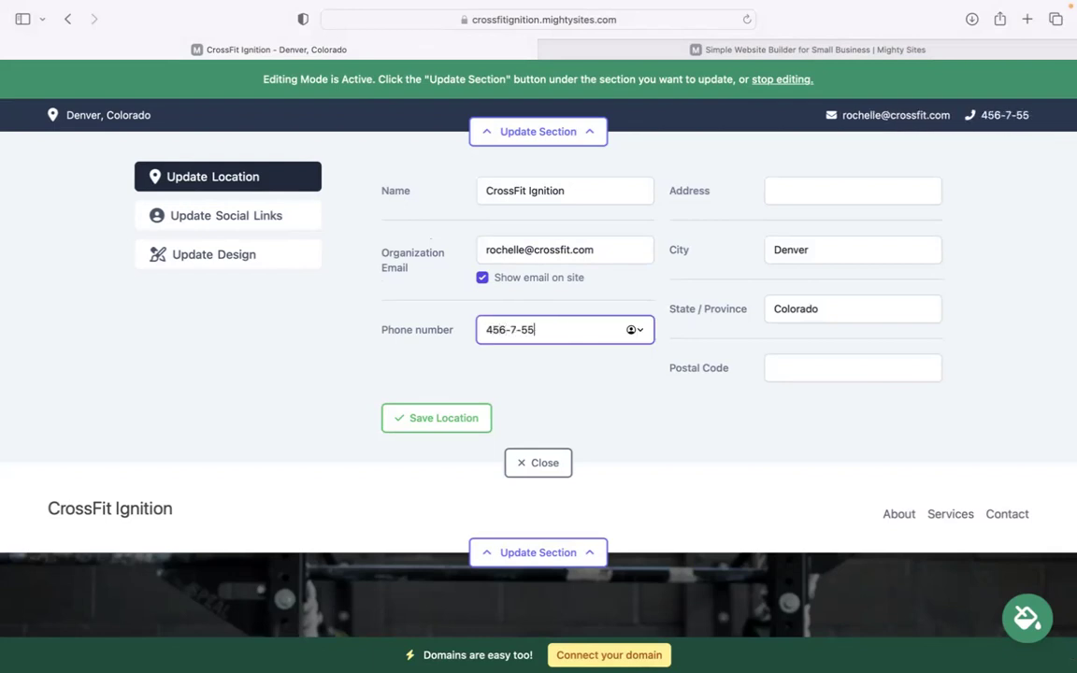
key("BackSpace")
key("BackSpace")
type("566")
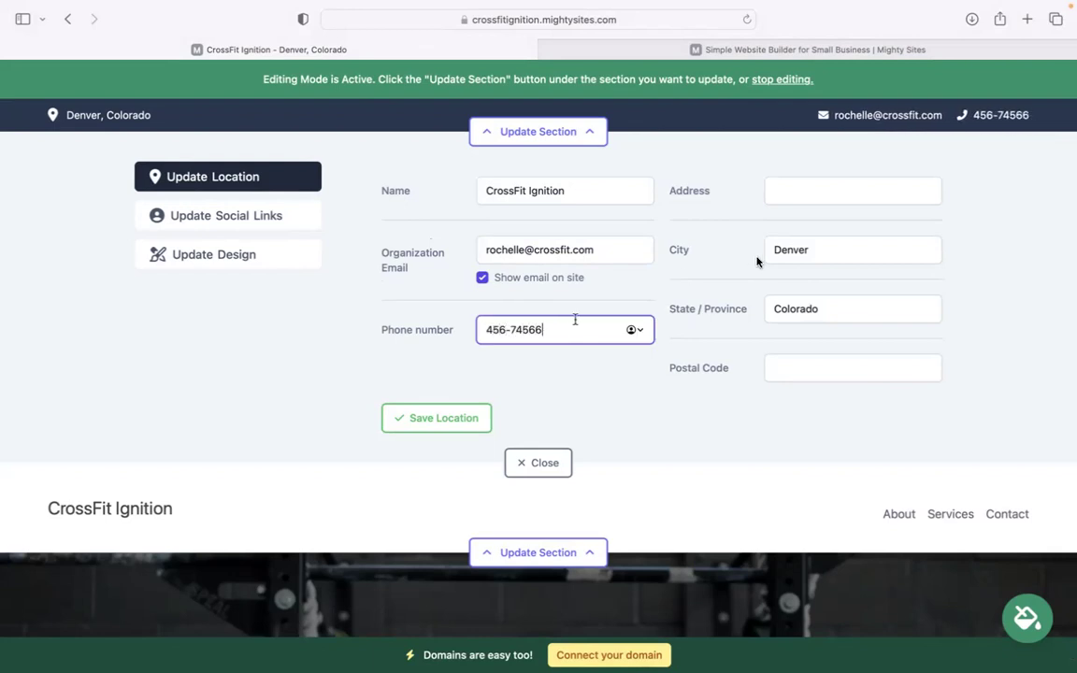
- Add the street address and postal code, then save the location details
left_click(842, 196)
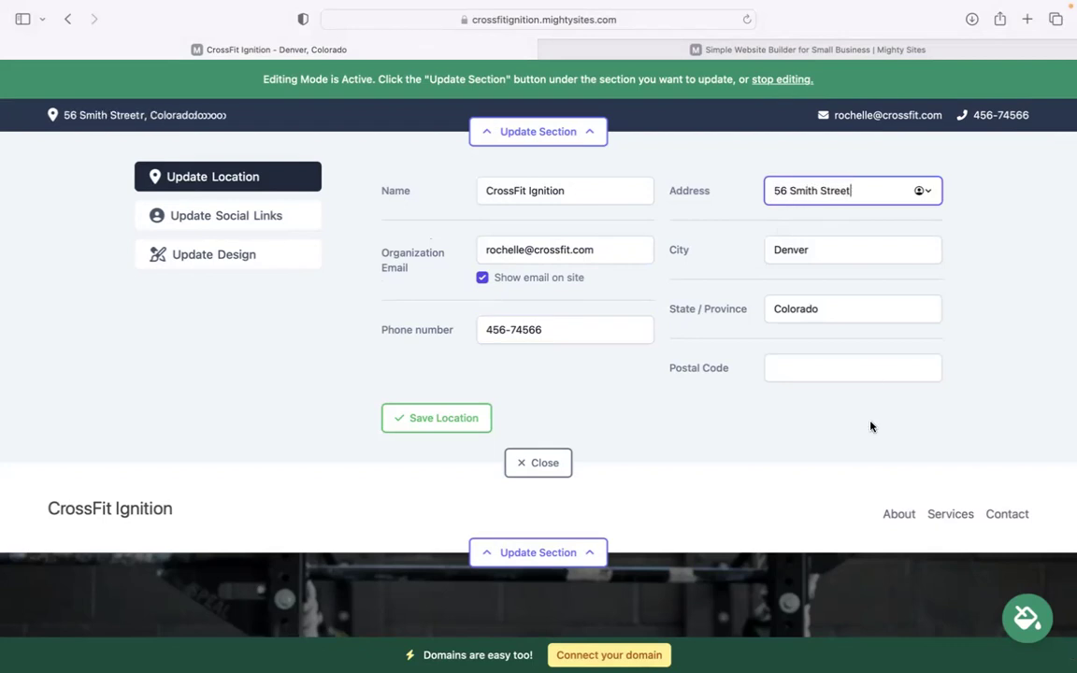
left_click(838, 370)
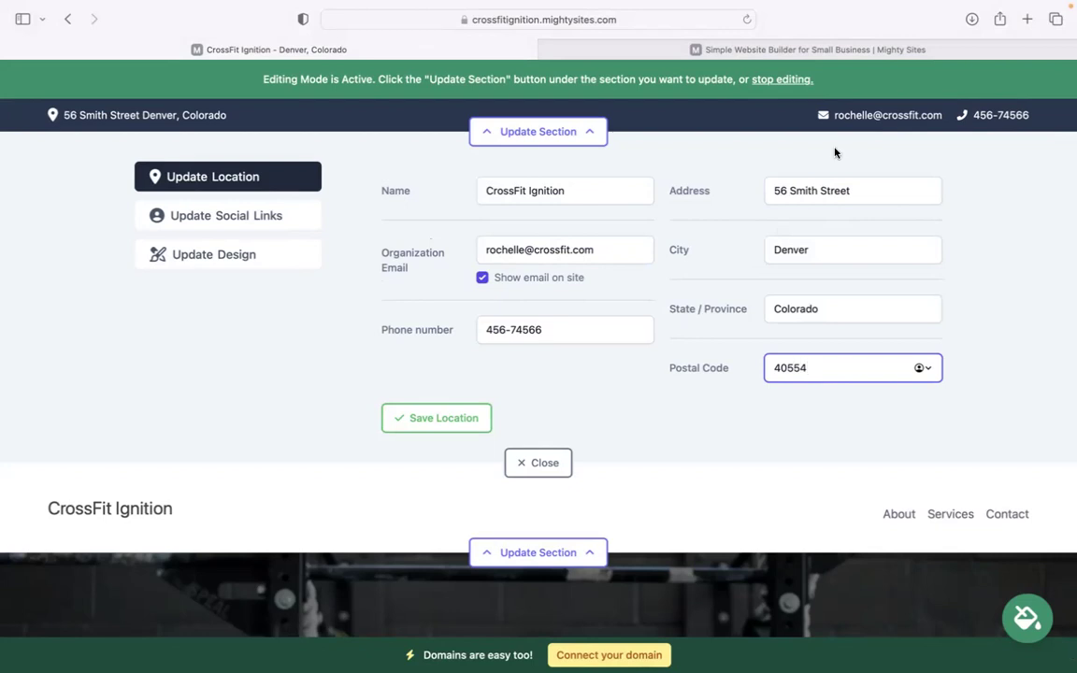
key("Return")
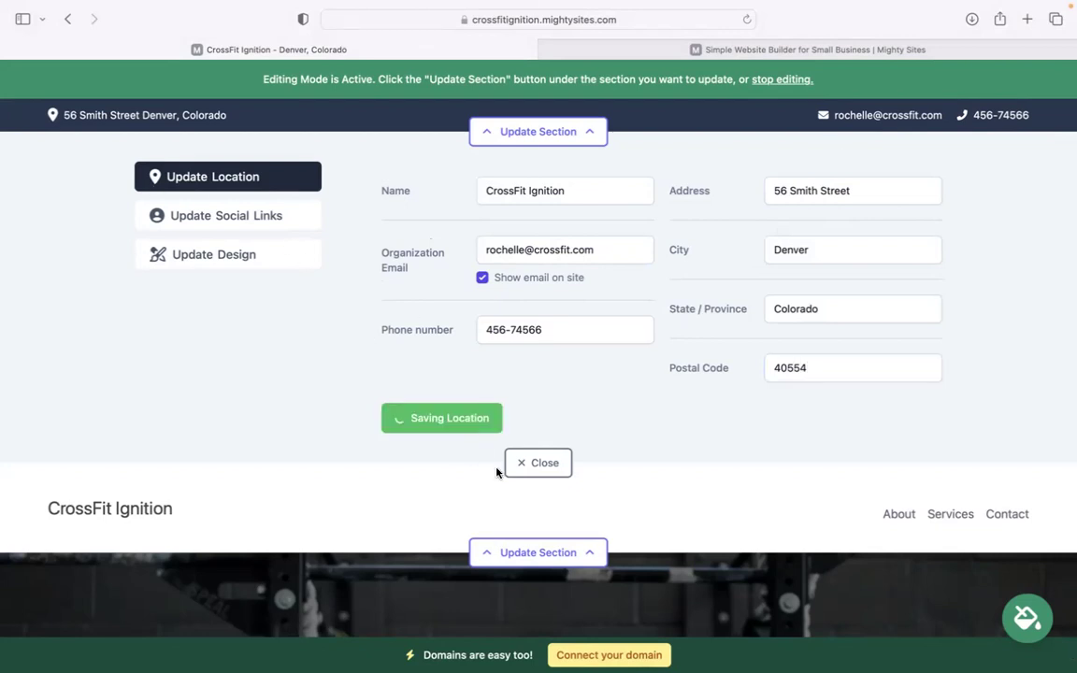
left_click(271, 218)
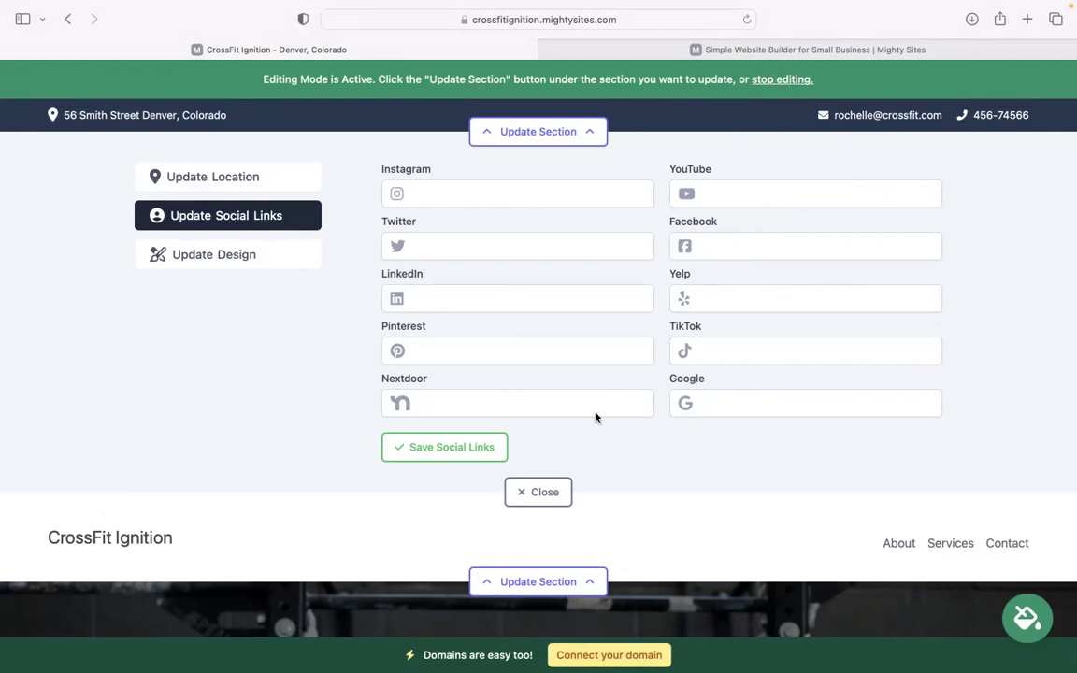
- Upload and save the Mighty Sites logo in the header, enlarge it, and close the logo editor
scroll(549, 353, "down", 4)
left_click(497, 221)
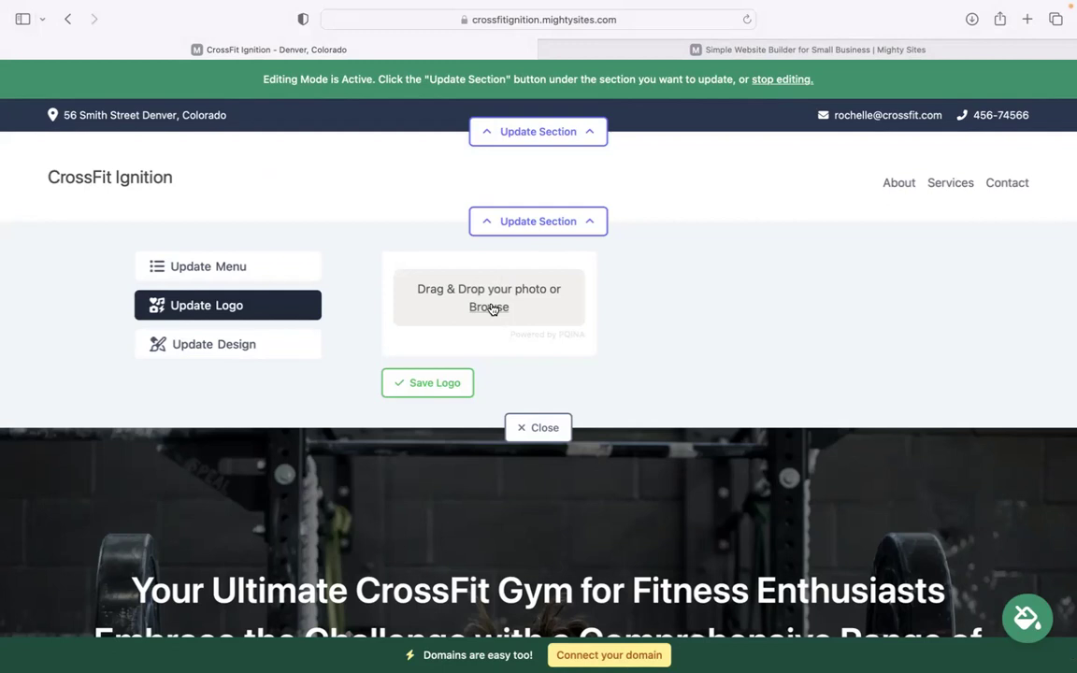
left_click(481, 308)
left_click(466, 344)
left_click(795, 481)
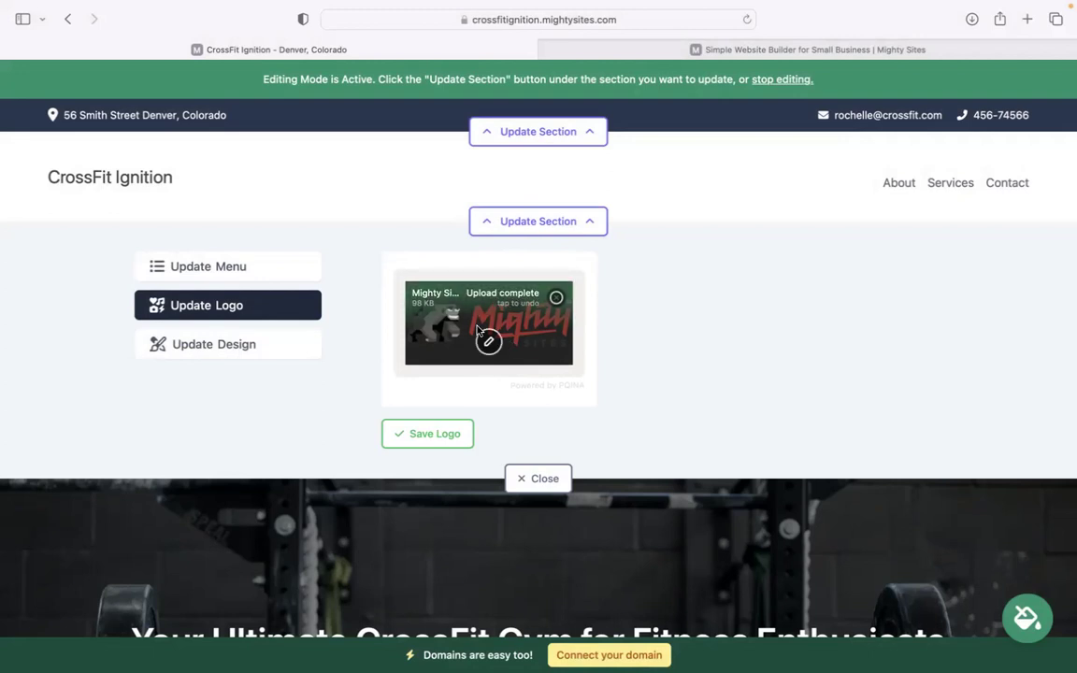
left_click(427, 433)
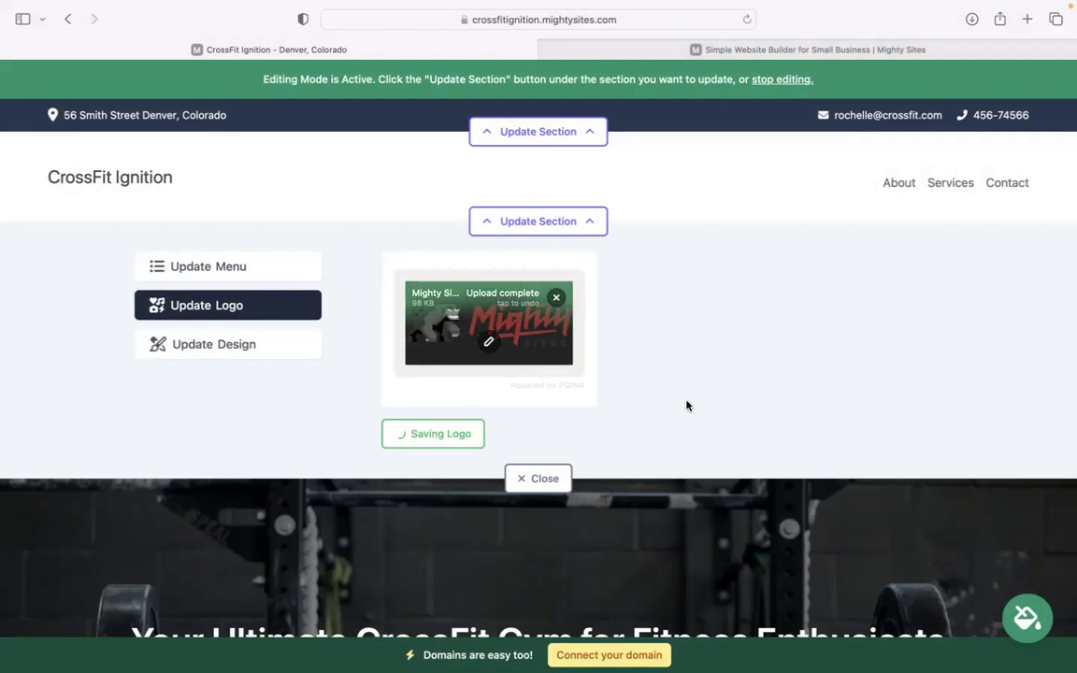
left_click(685, 337)
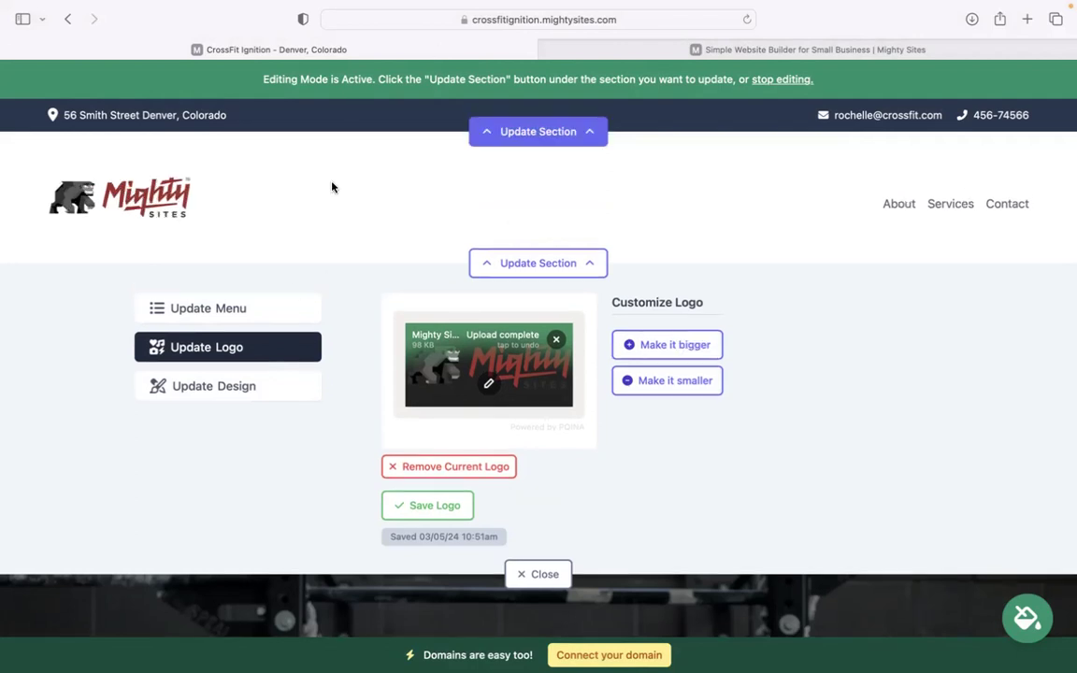
left_click(540, 574)
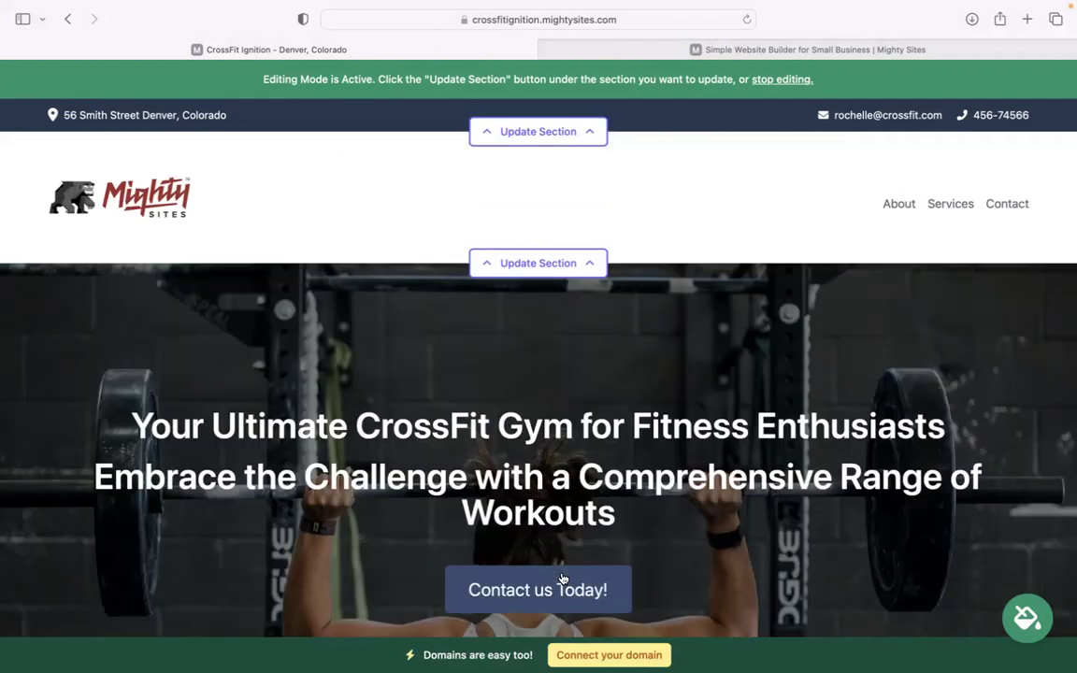
- Apply and save the light green colour theme across the site
scroll(805, 422, "down", 10)
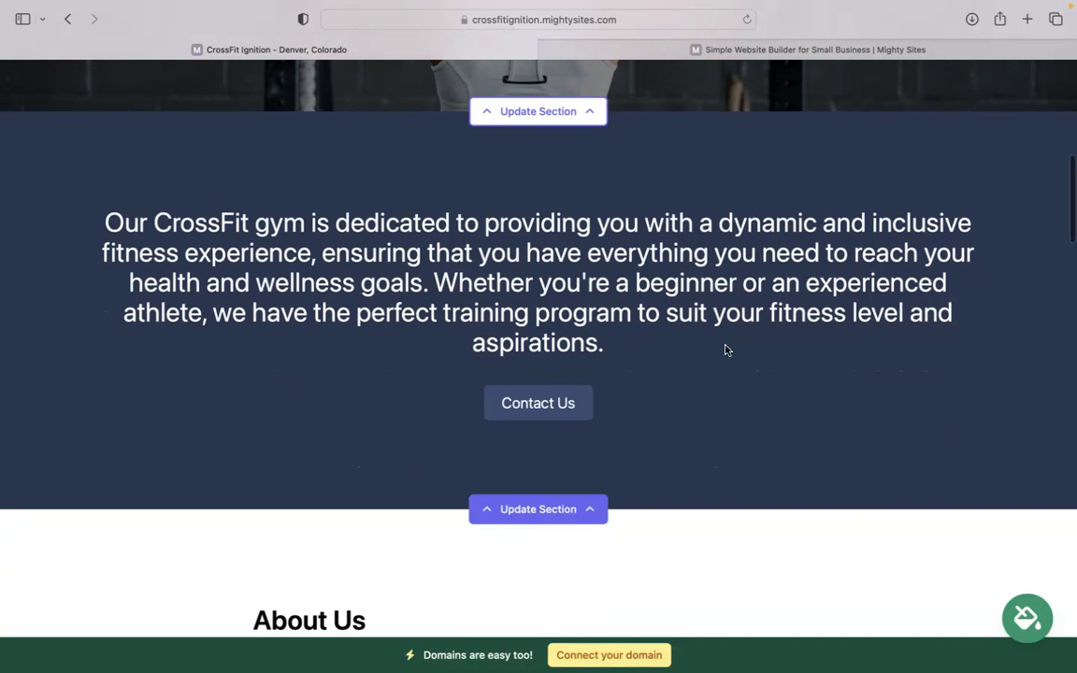
left_click(1026, 618)
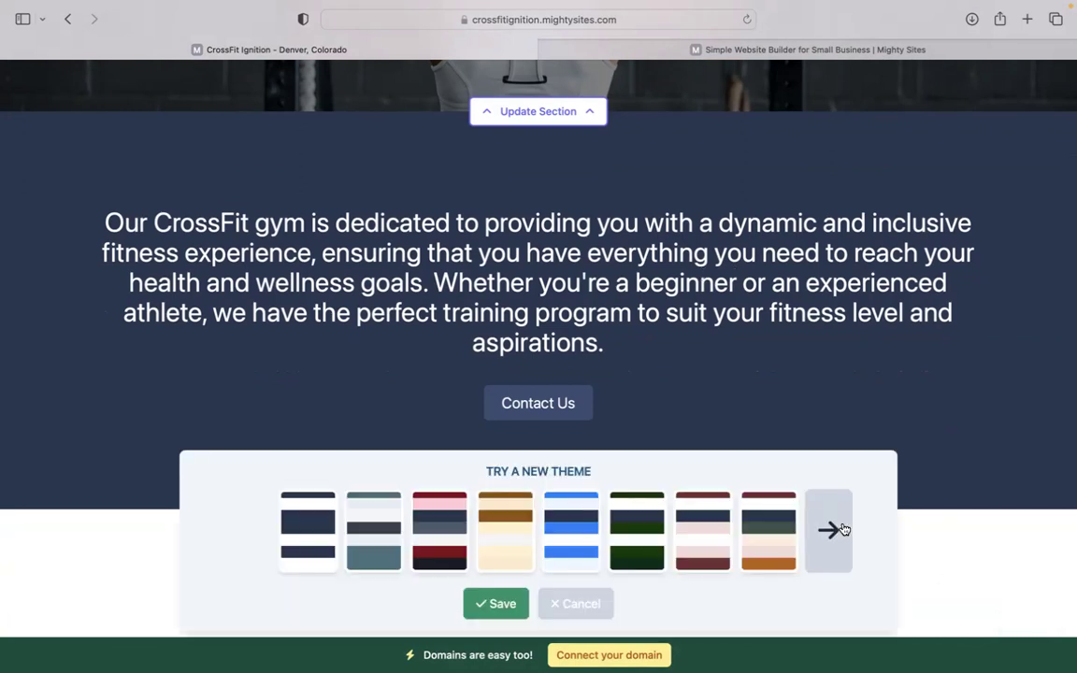
left_click(844, 531)
left_click(844, 531)
left_click(844, 531)
left_click(844, 531)
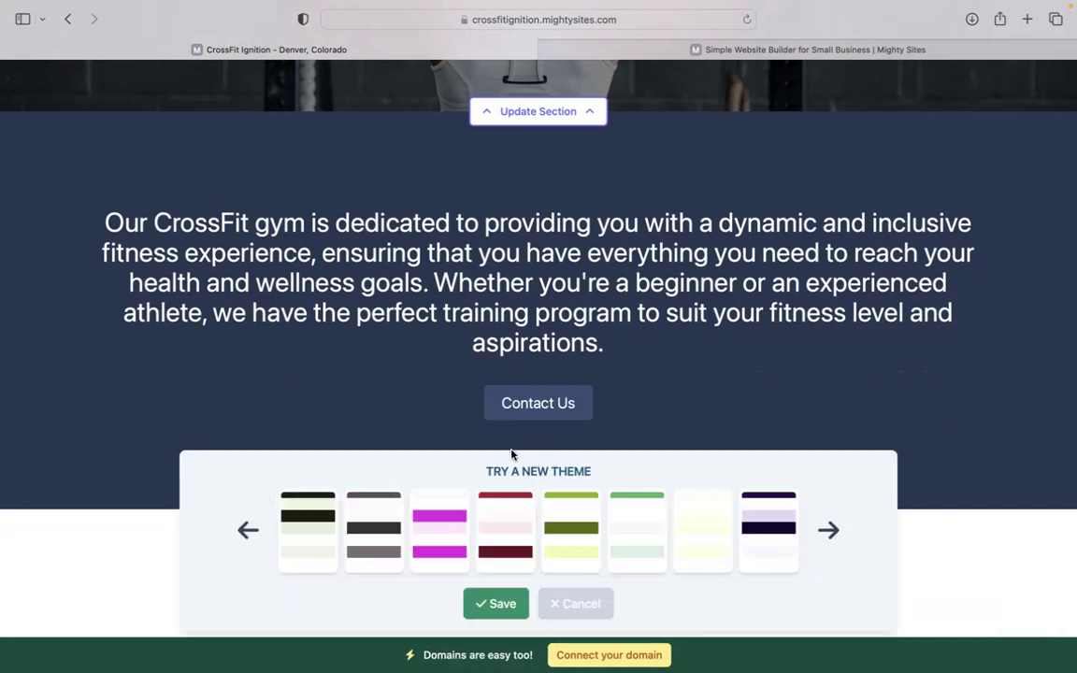
left_click(625, 532)
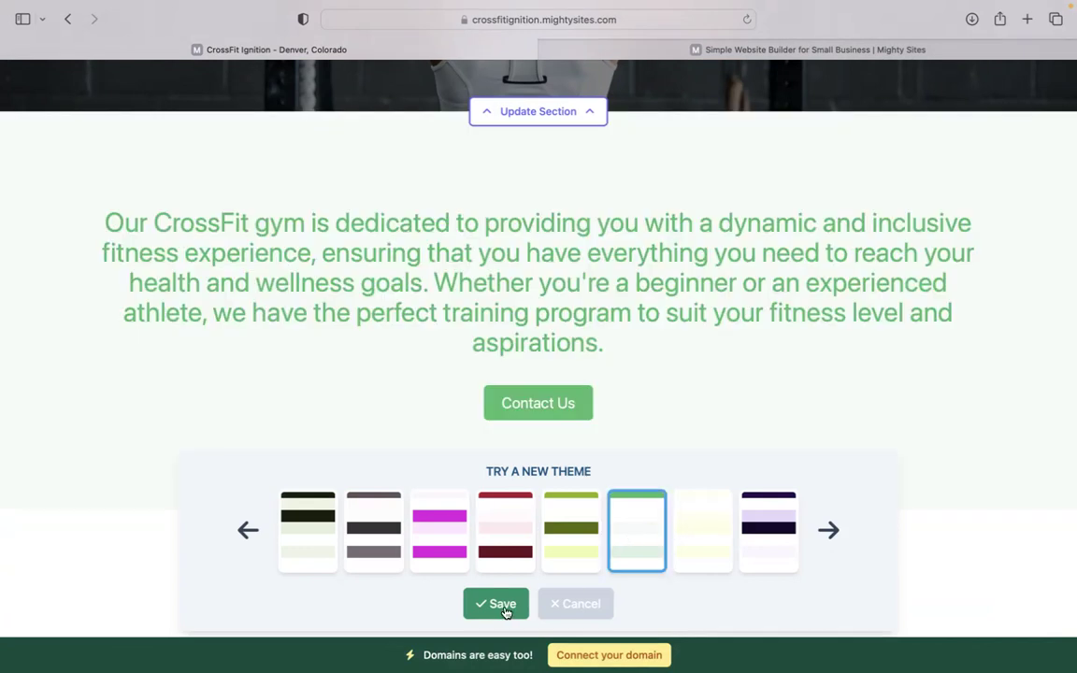
left_click(503, 605)
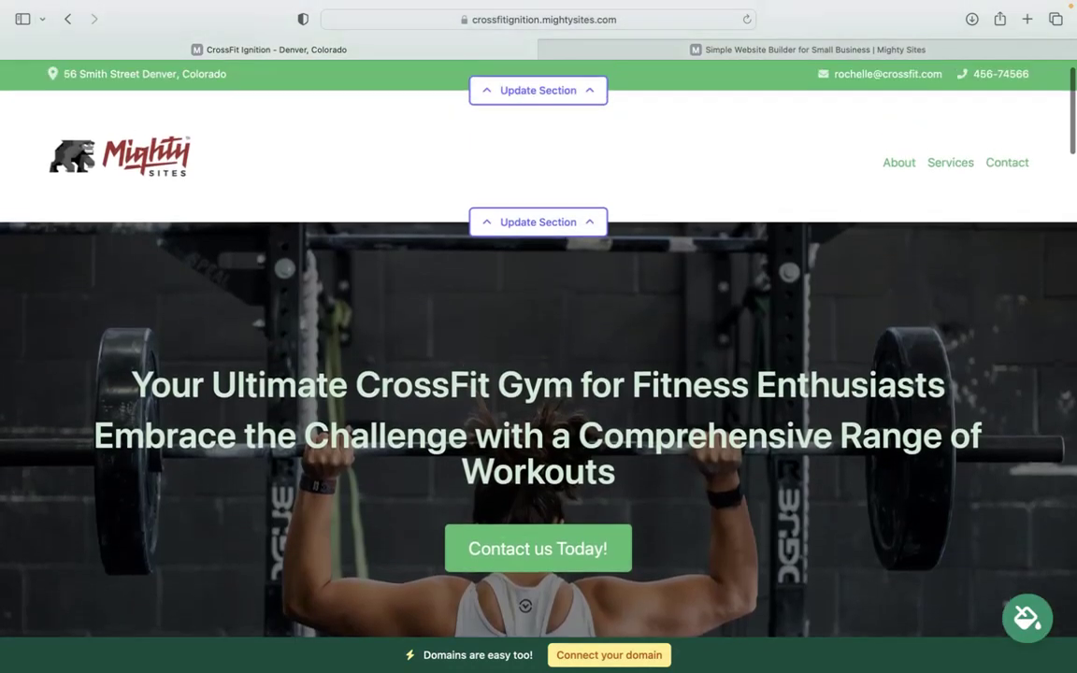
scroll(539, 374, "down", 4)
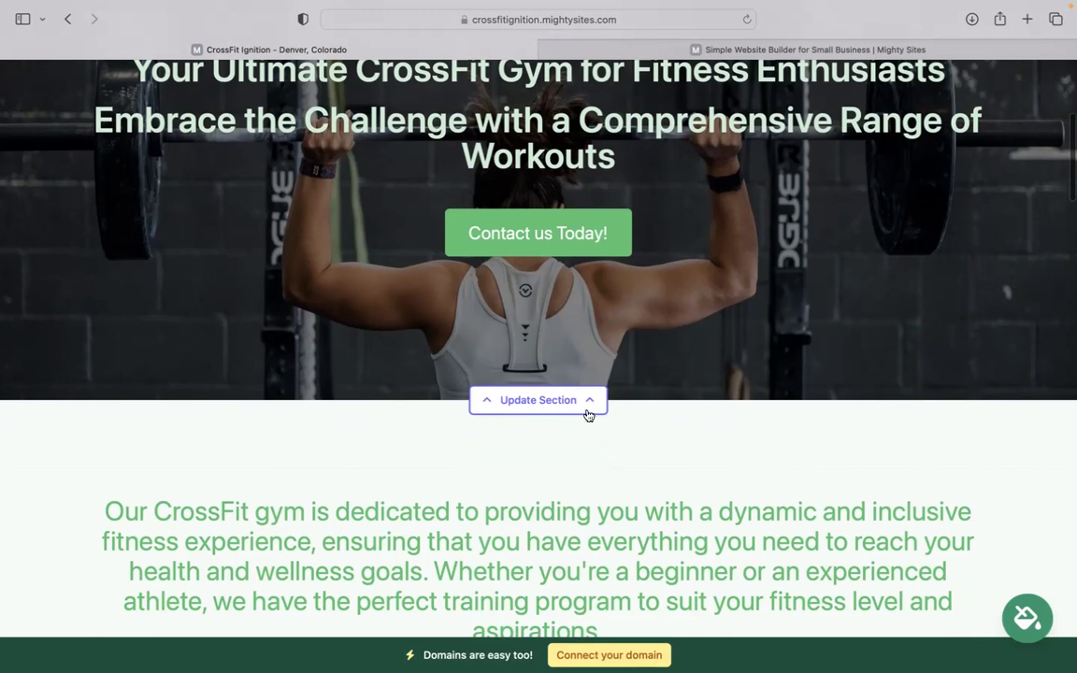
left_click(546, 405)
left_click(229, 532)
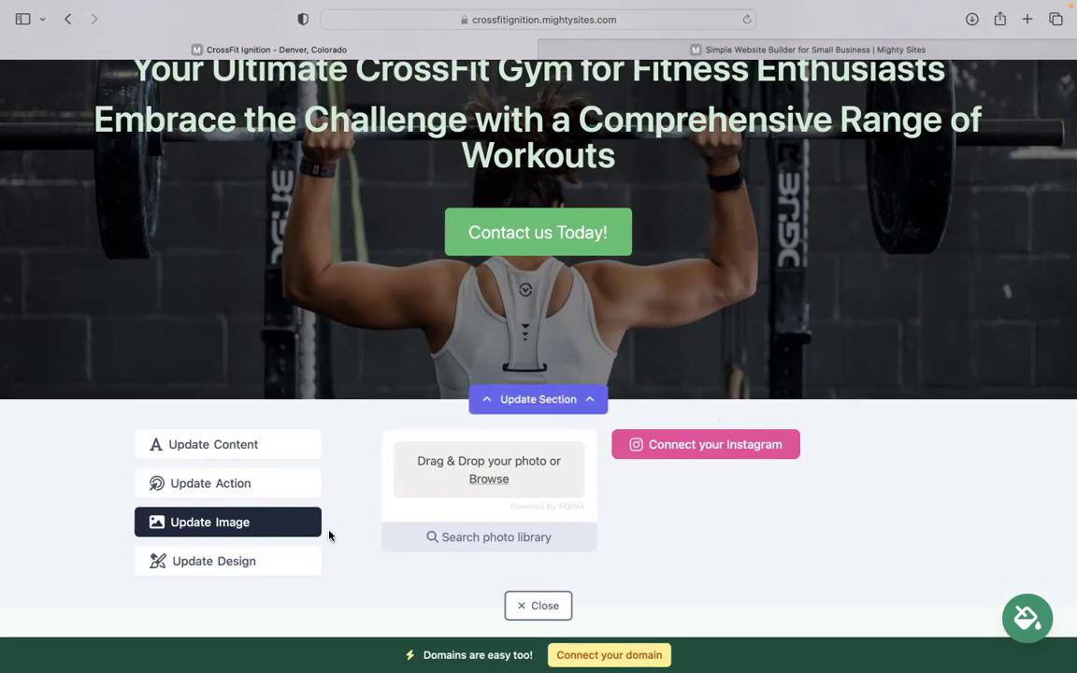
left_click(286, 496)
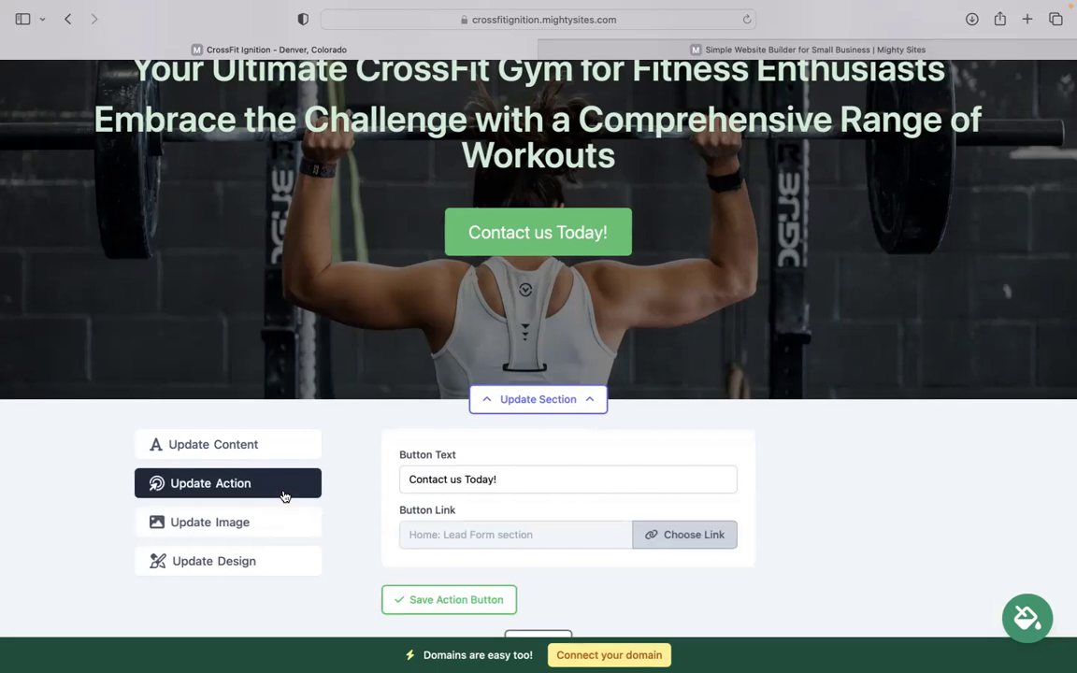
scroll(538, 336, "up", 1)
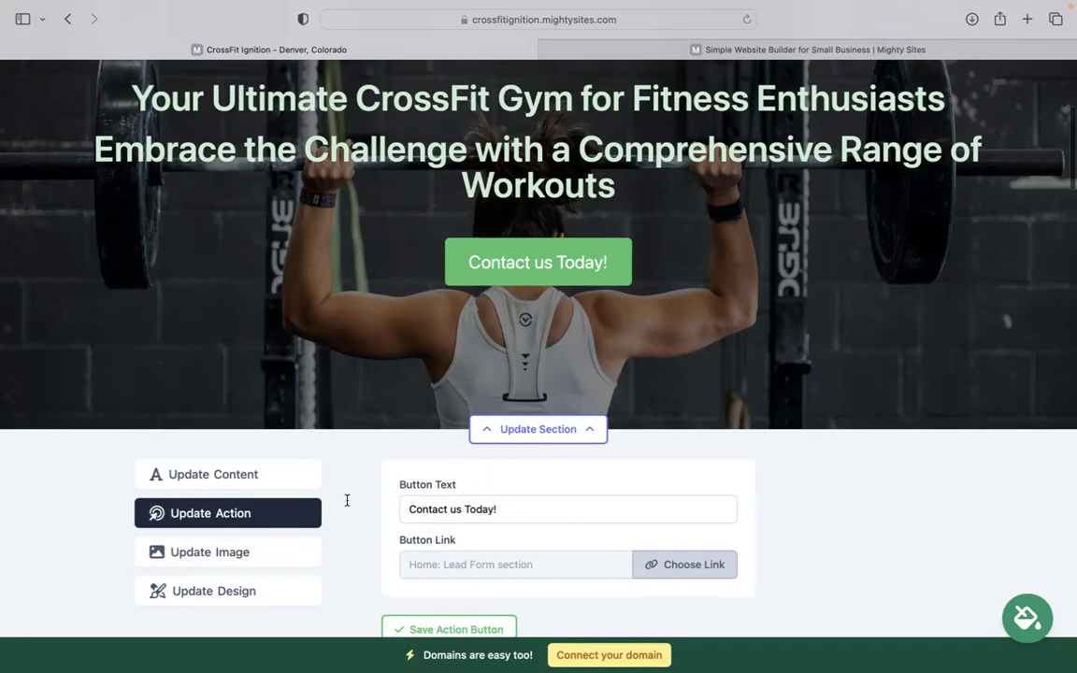
left_click(678, 566)
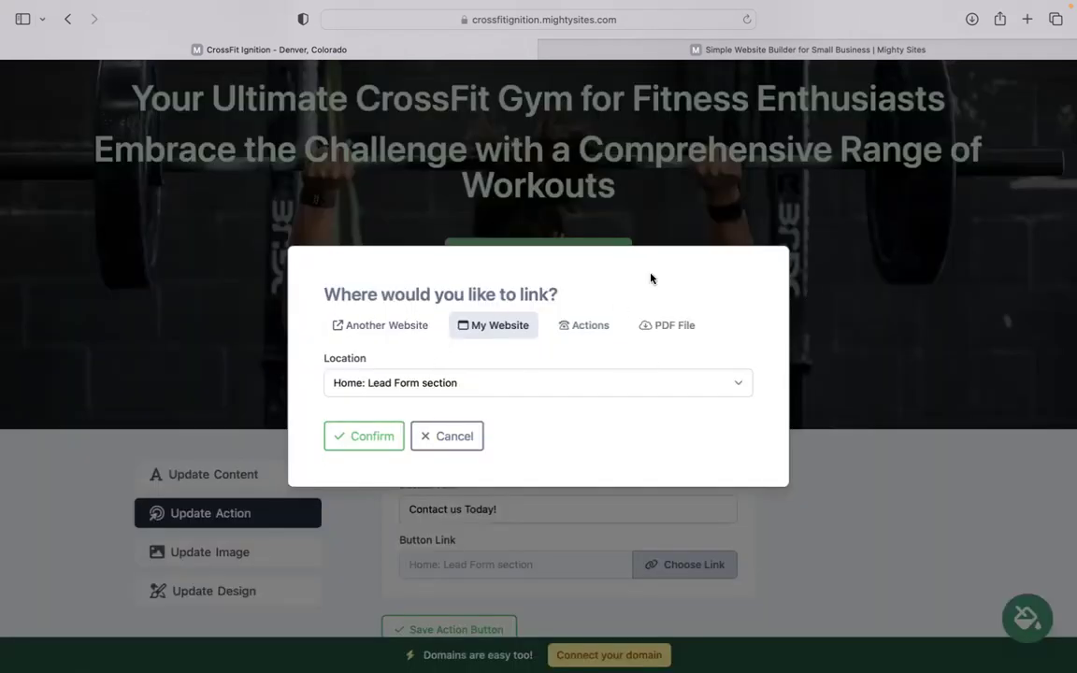
left_click(383, 326)
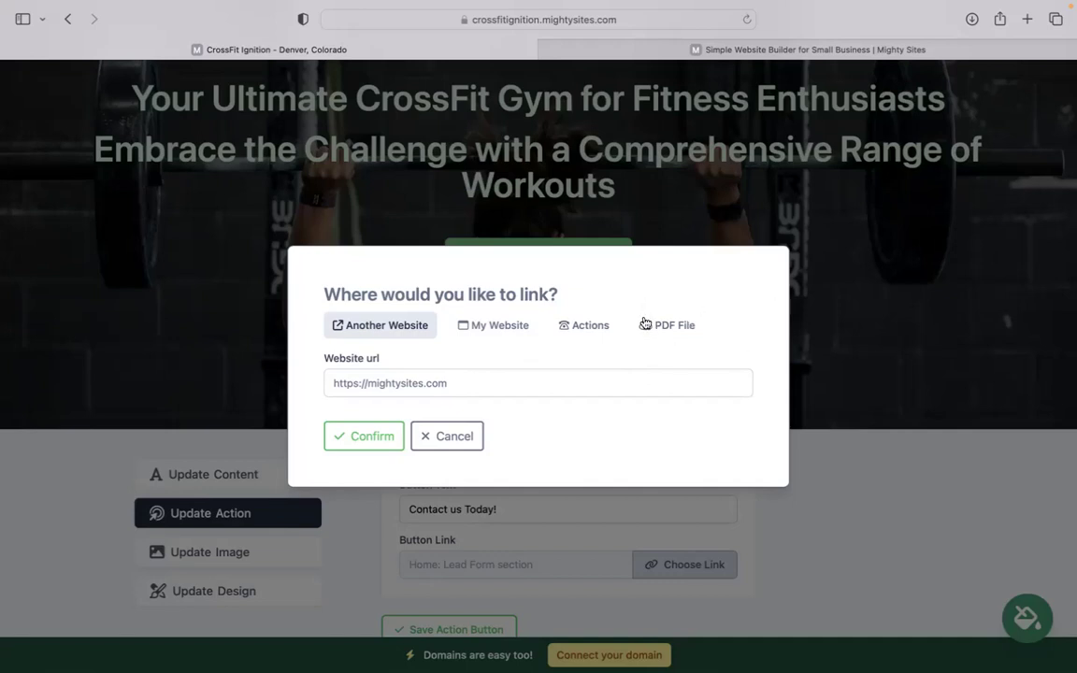
left_click(447, 436)
scroll(486, 430, "down", 5)
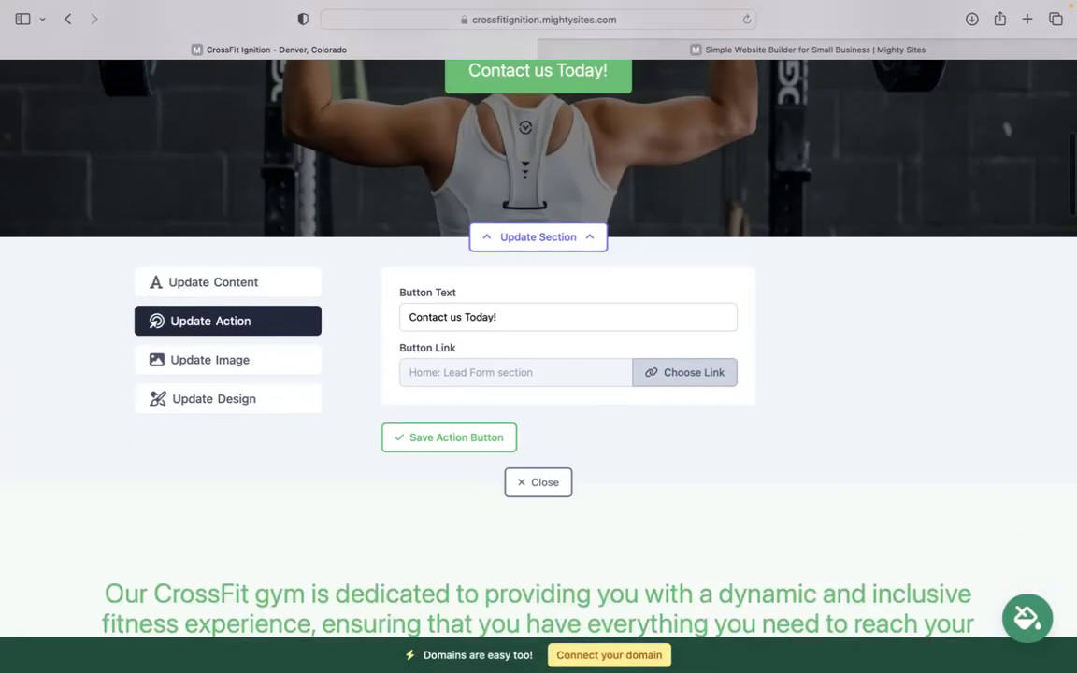
left_click(538, 386)
scroll(539, 399, "down", 10)
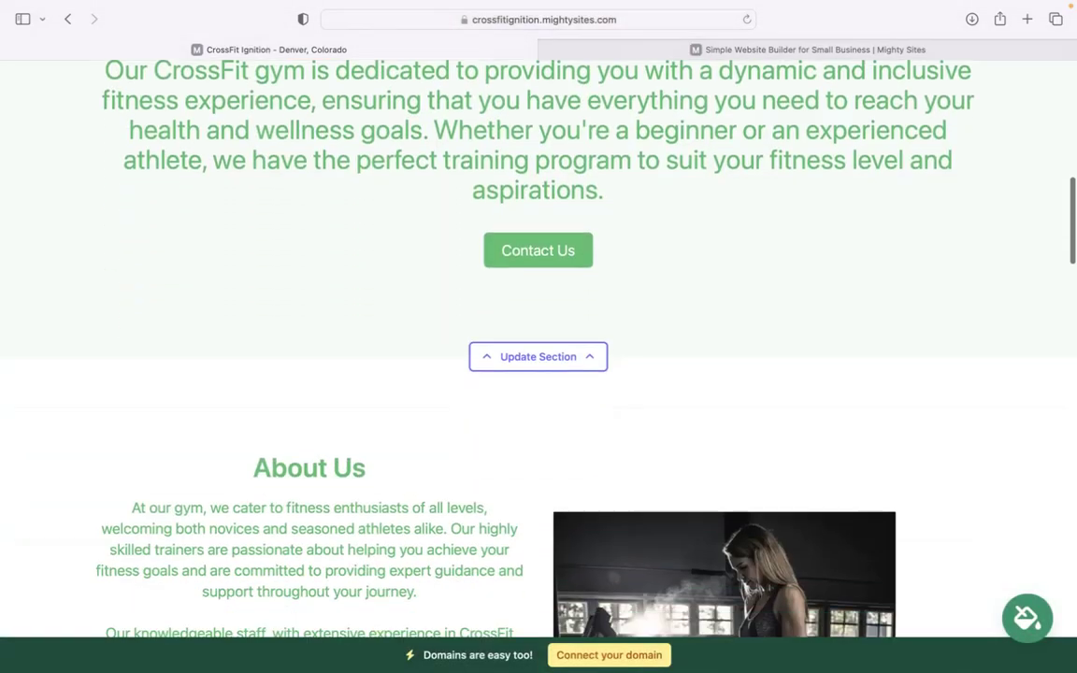
scroll(539, 346, "down", 15)
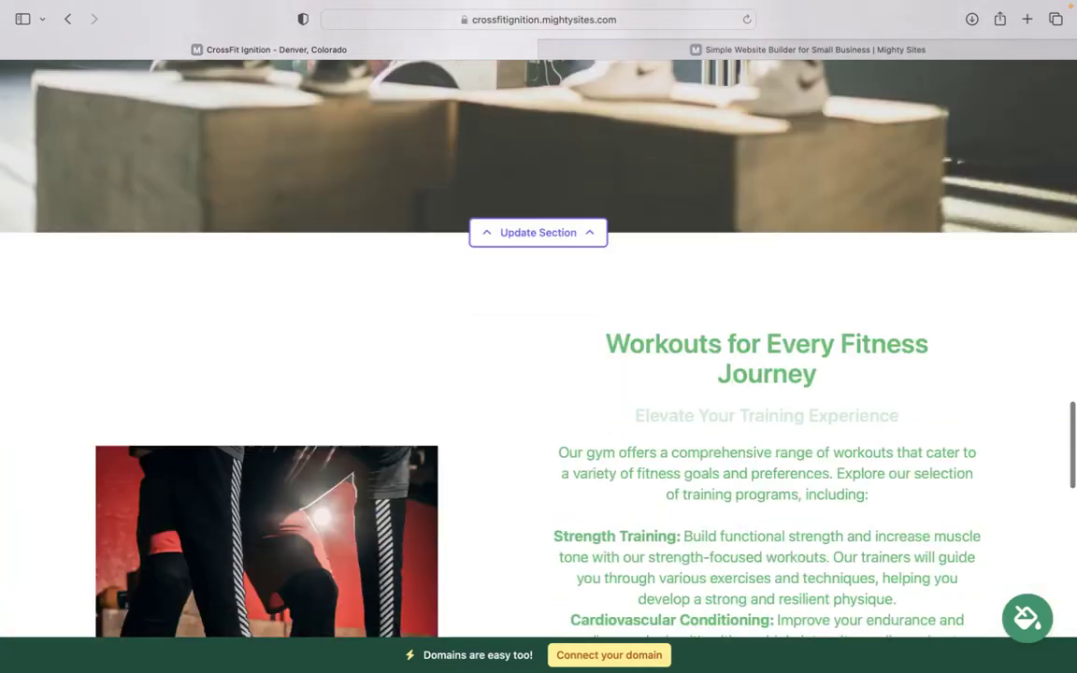
scroll(548, 505, "down", 4)
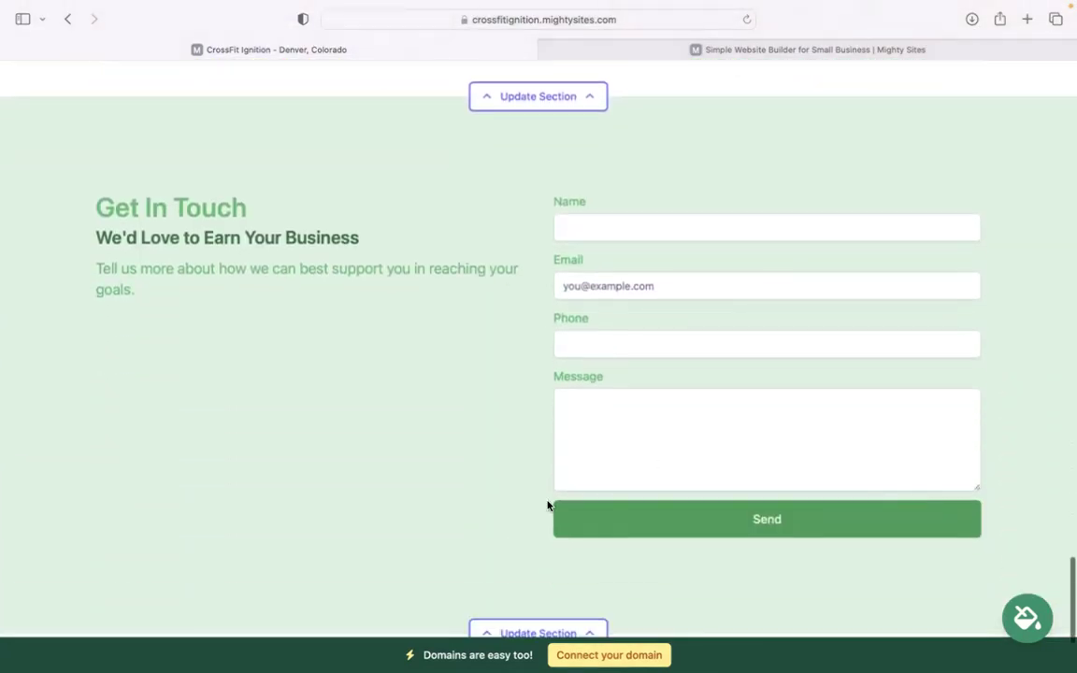
scroll(468, 385, "down", 2)
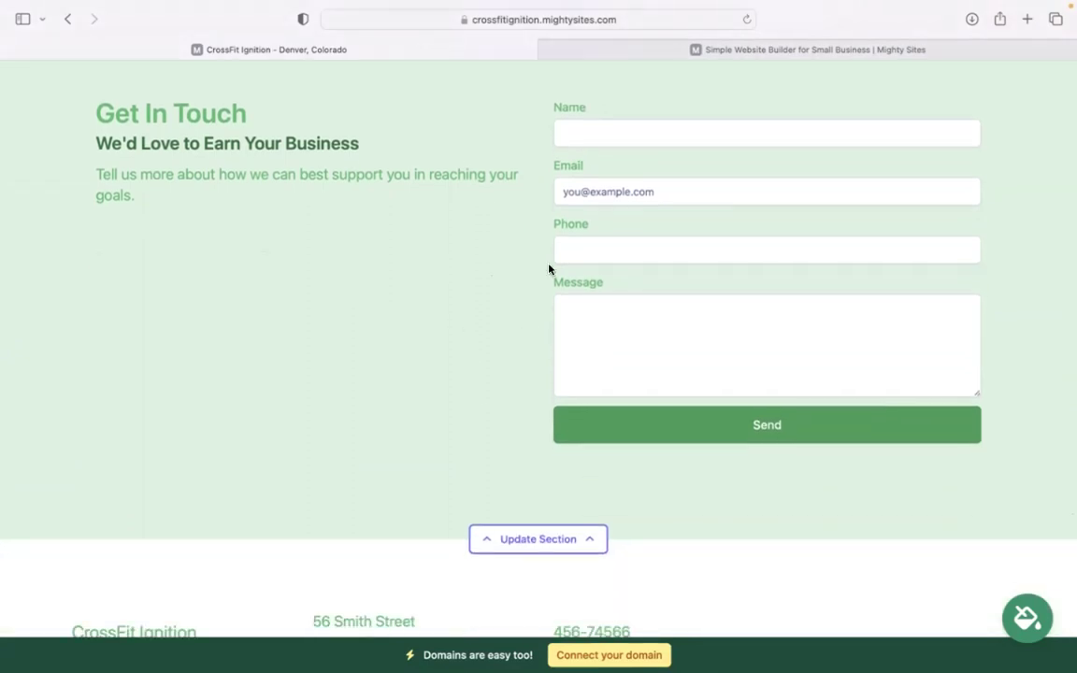
scroll(557, 329, "down", 2)
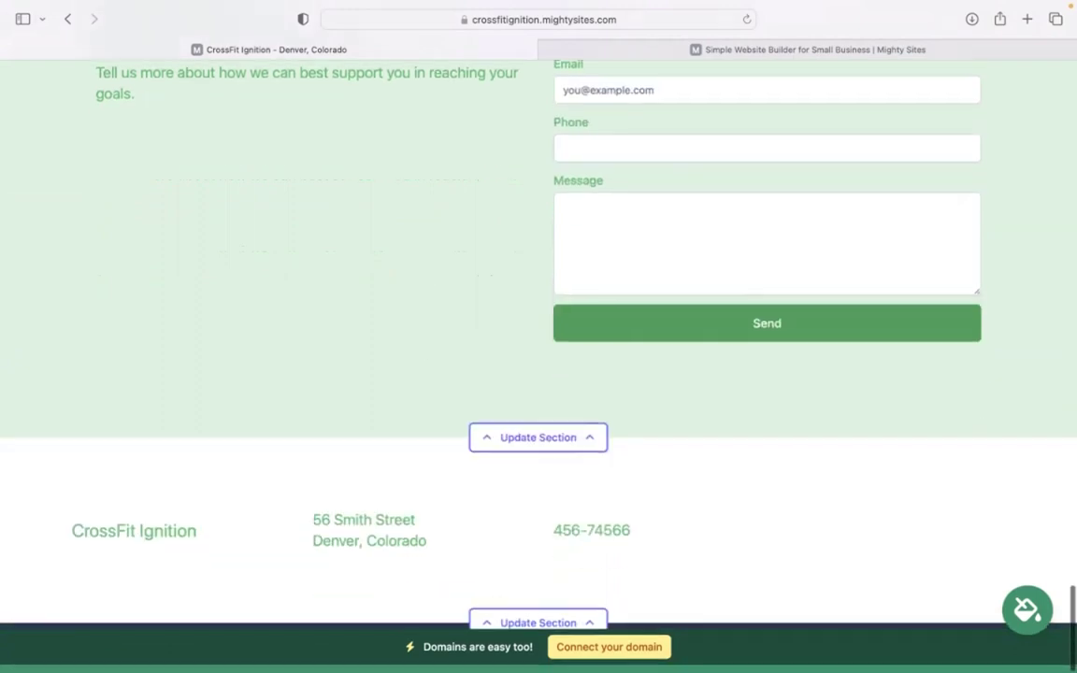
scroll(556, 329, "up", 2)
scroll(484, 329, "up", 3)
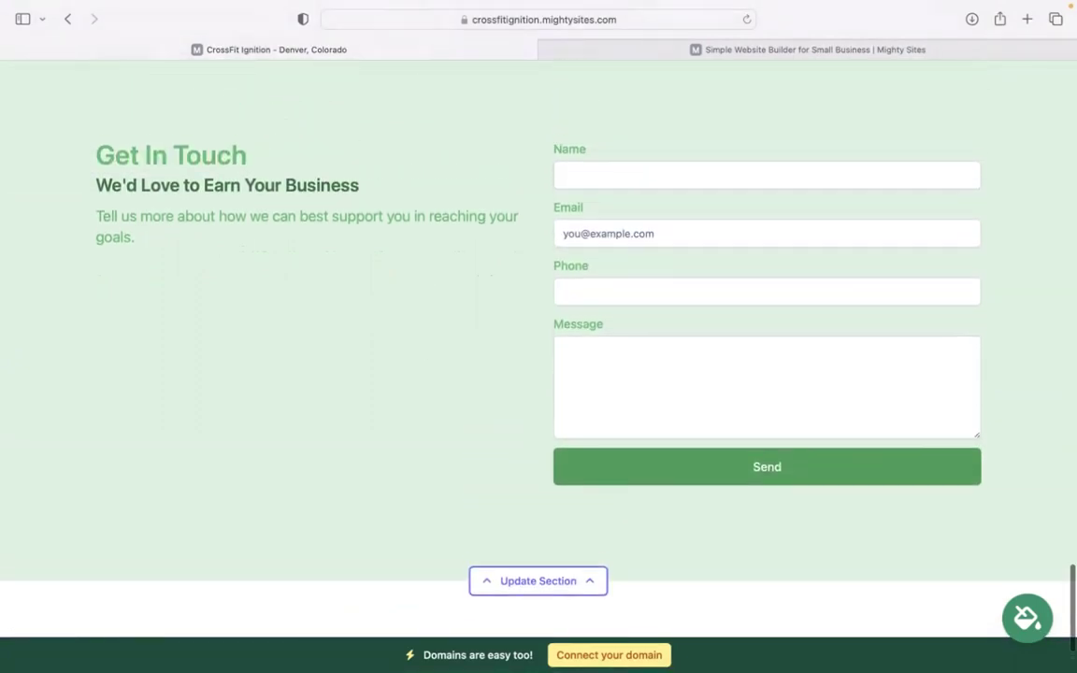
scroll(484, 329, "up", 8)
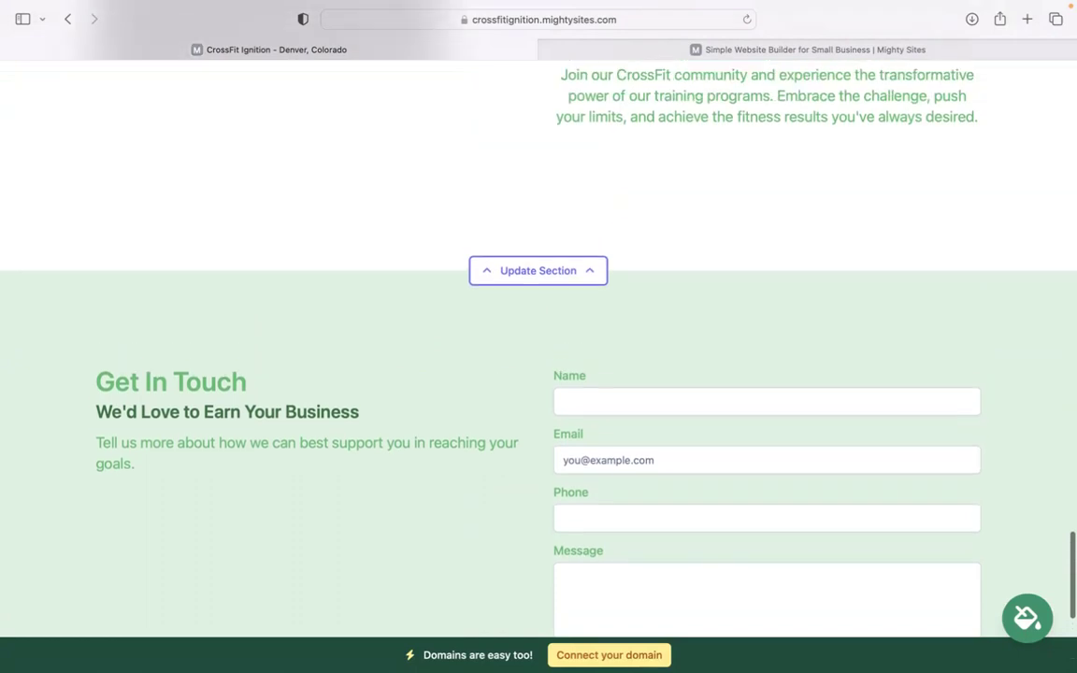
scroll(560, 501, "up", 1)
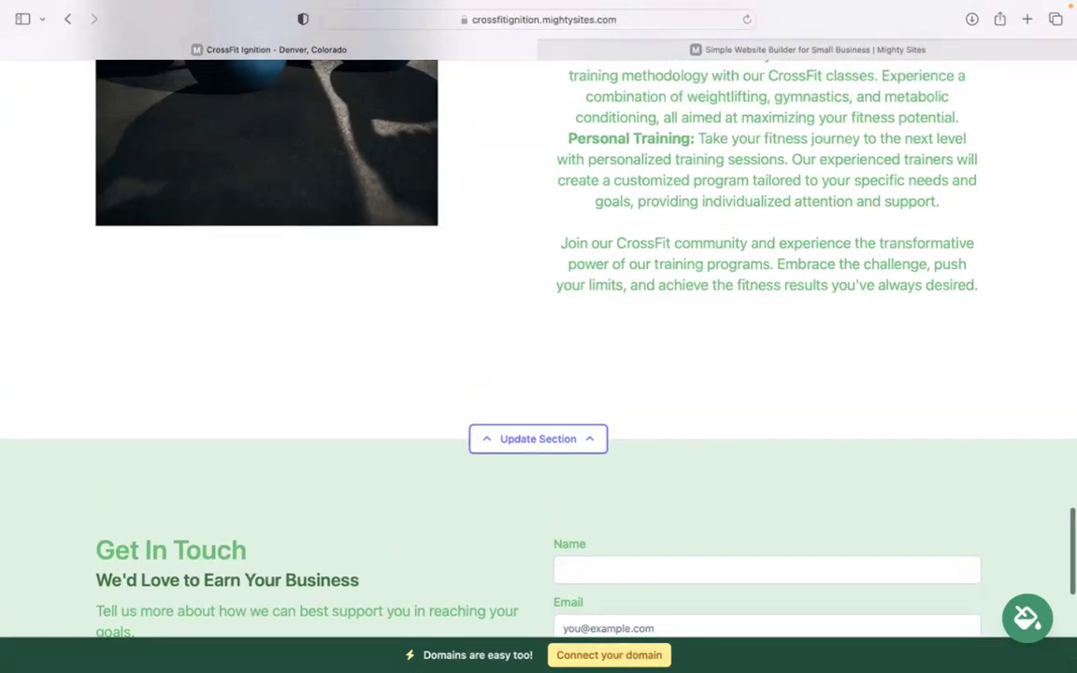
scroll(538, 346, "up", 7)
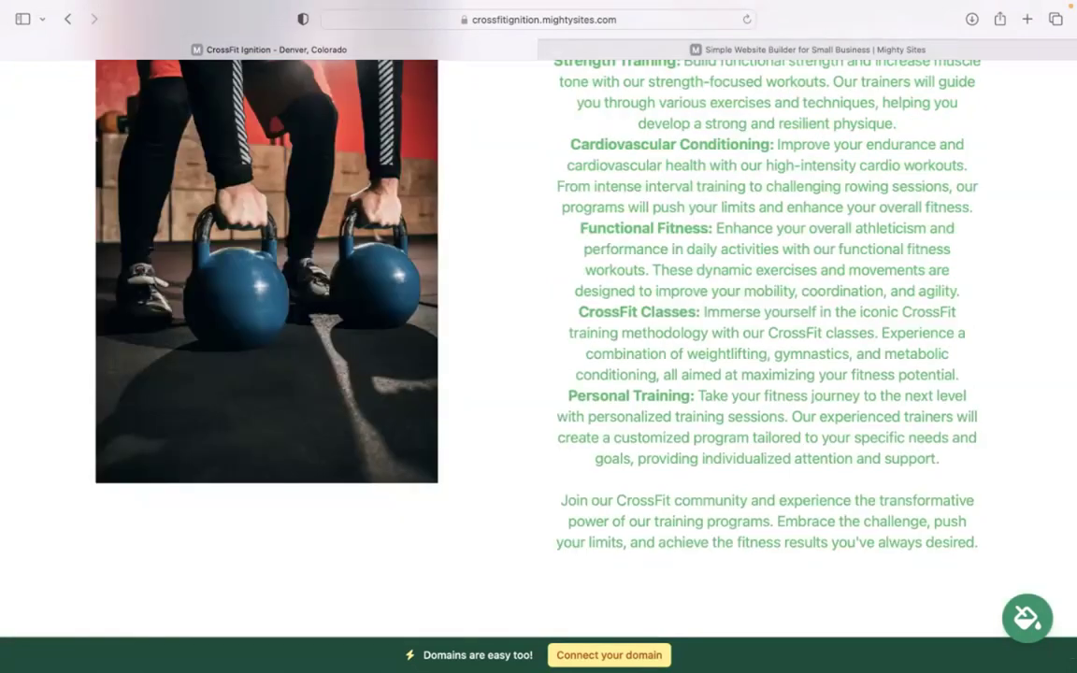
scroll(538, 346, "up", 8)
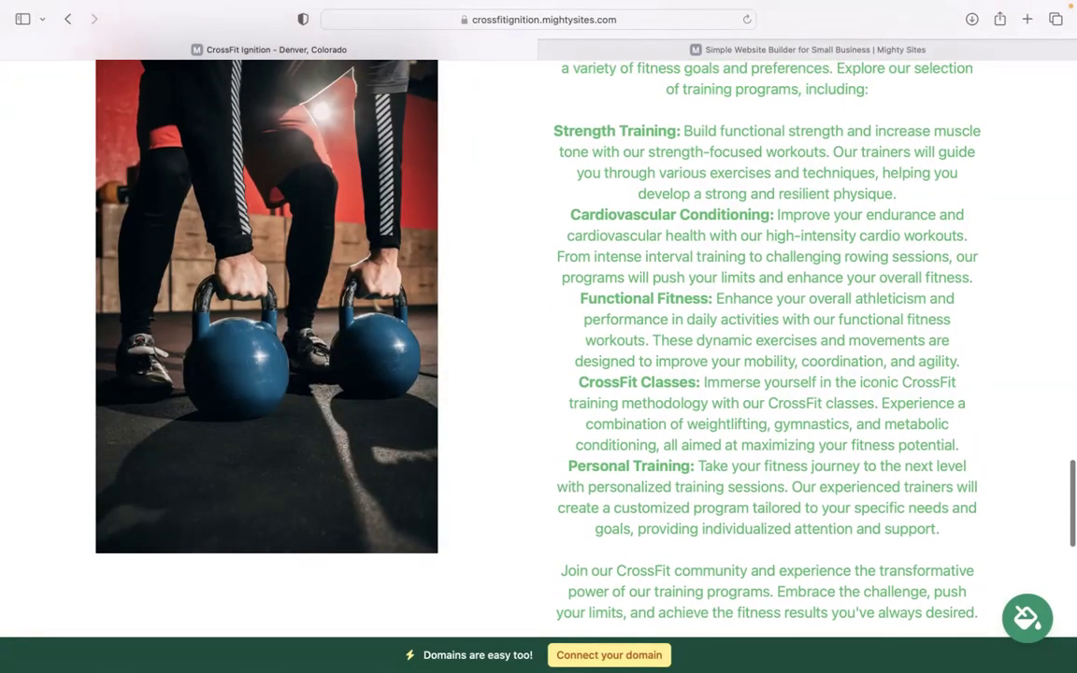
scroll(538, 346, "up", 7)
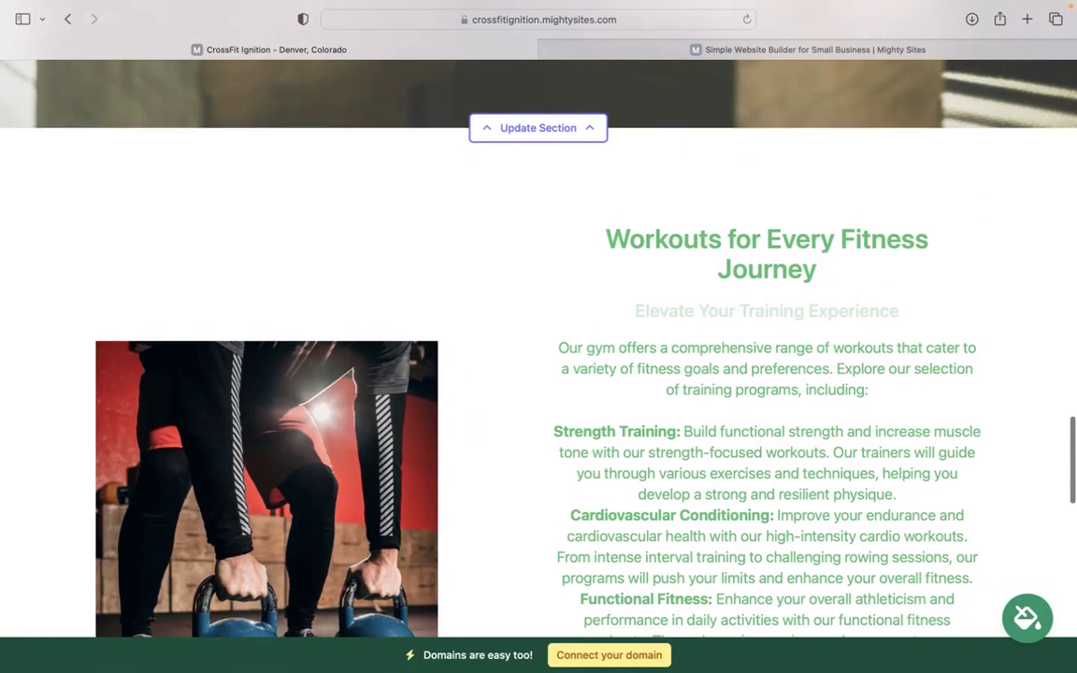
scroll(539, 346, "up", 8)
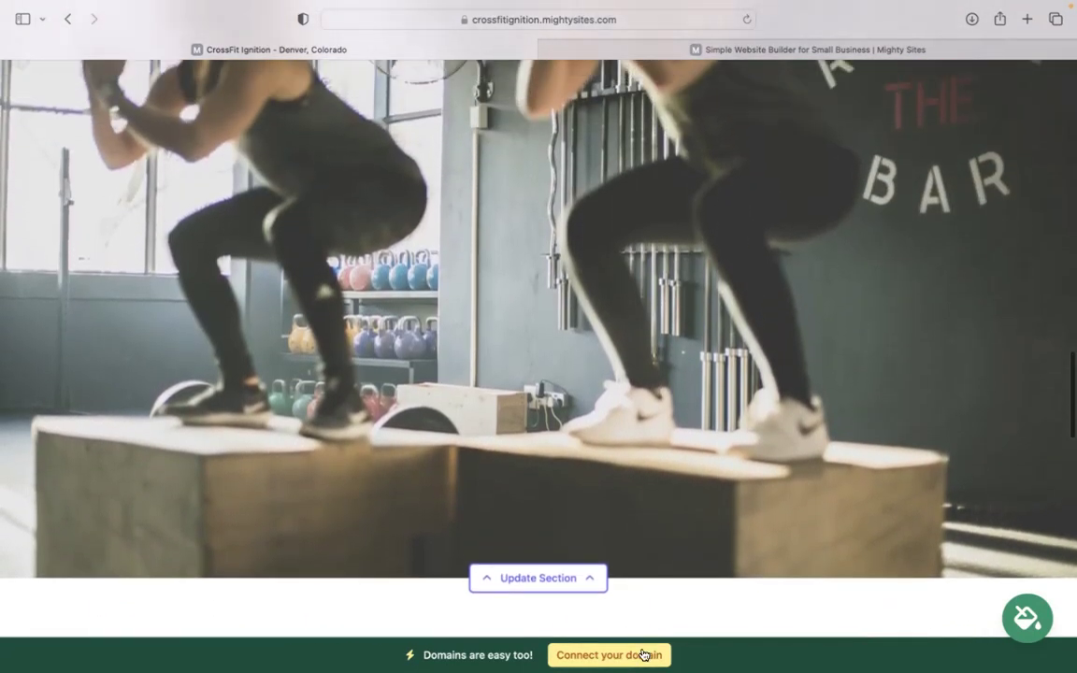
scroll(638, 655, "up", 8)
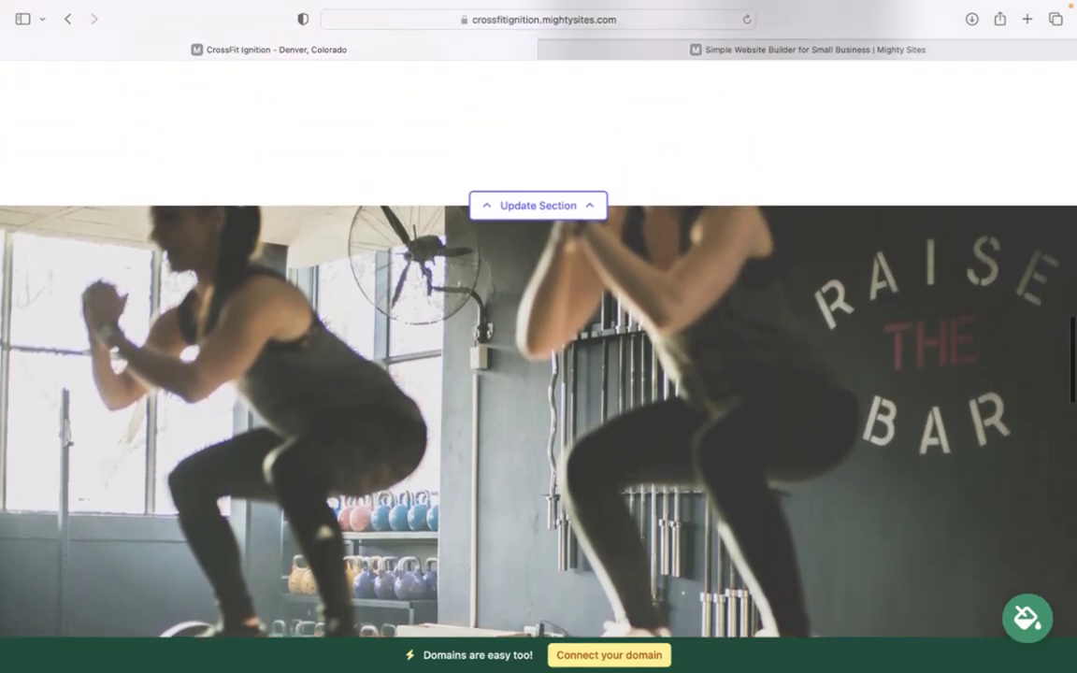
scroll(539, 346, "up", 15)
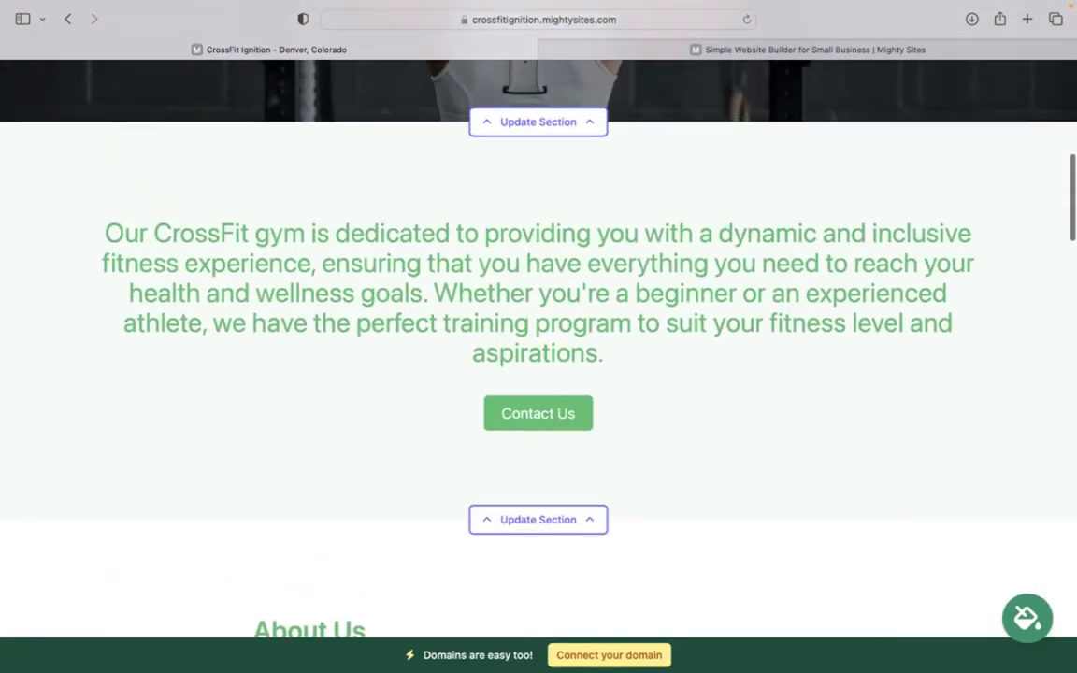
scroll(539, 346, "up", 10)
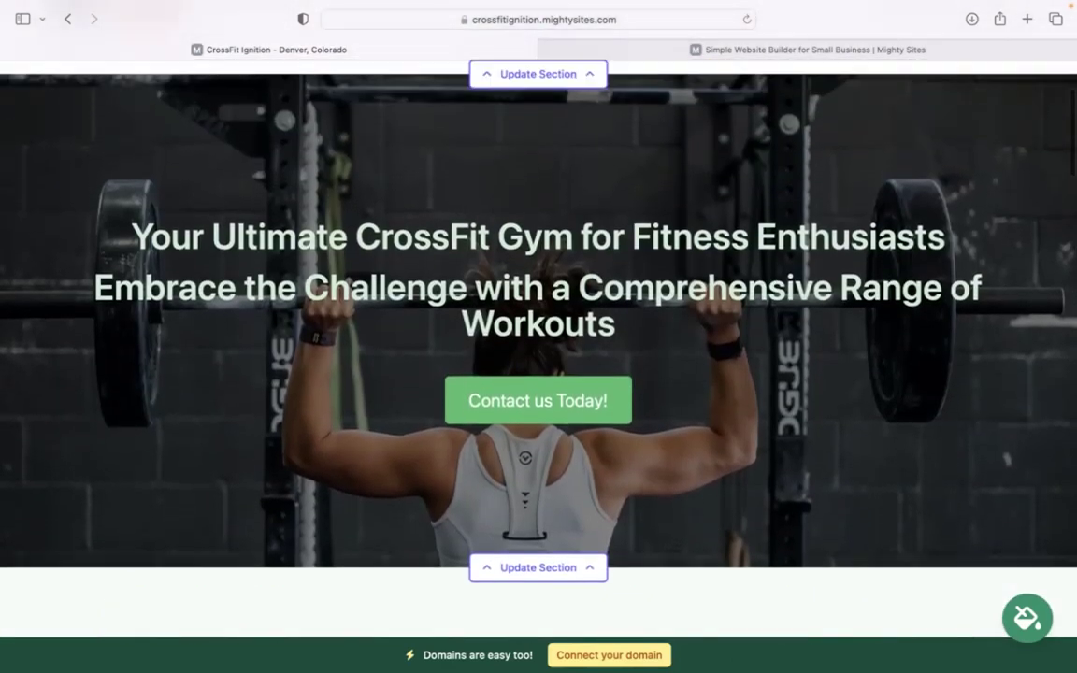